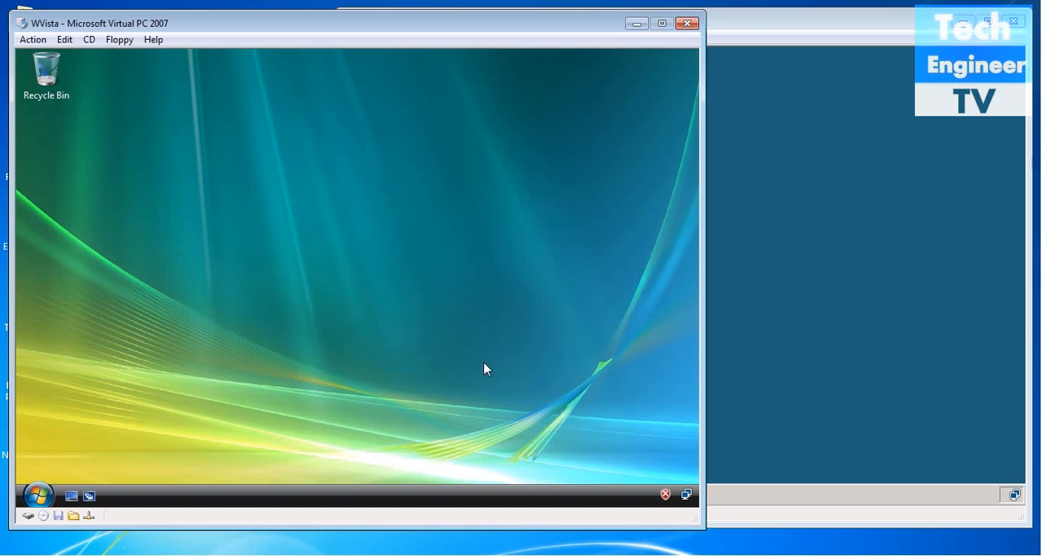
Open a command prompt in the WVista virtual machine and start a continuous ping to 10.0.0.2.
key("super+r")
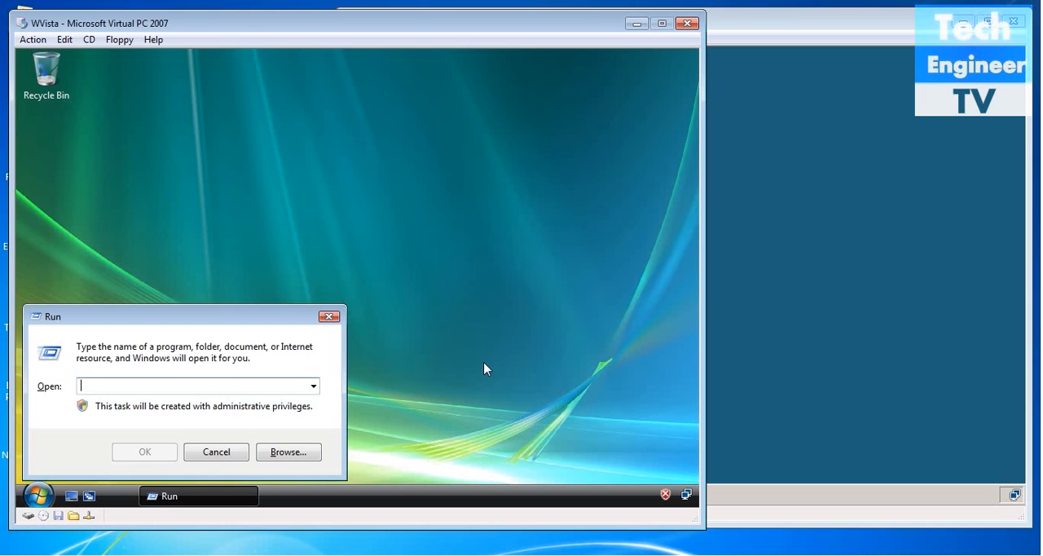
type("cmd")
key("Return")
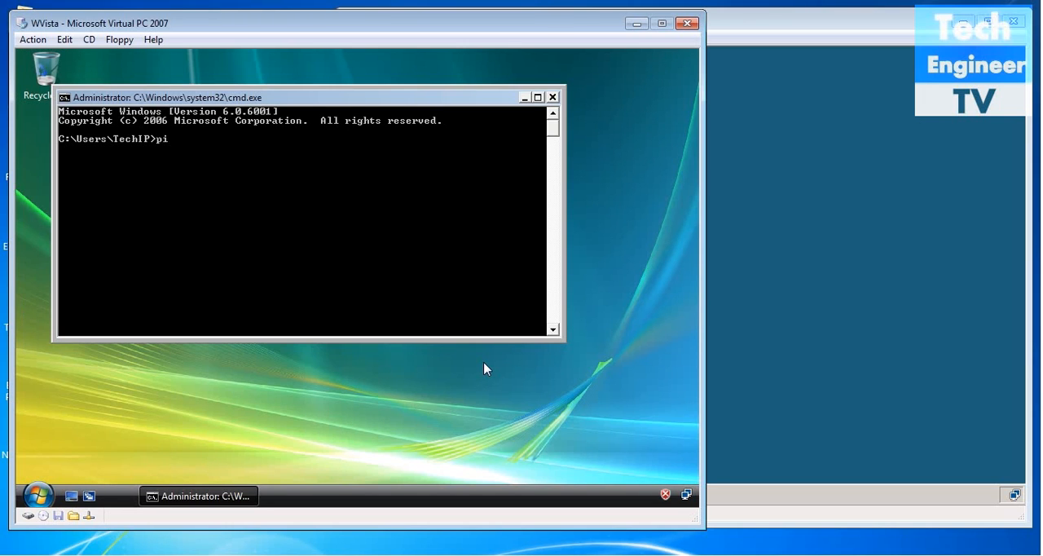
type("ping 10.0.0.2 -t")
key("Return")
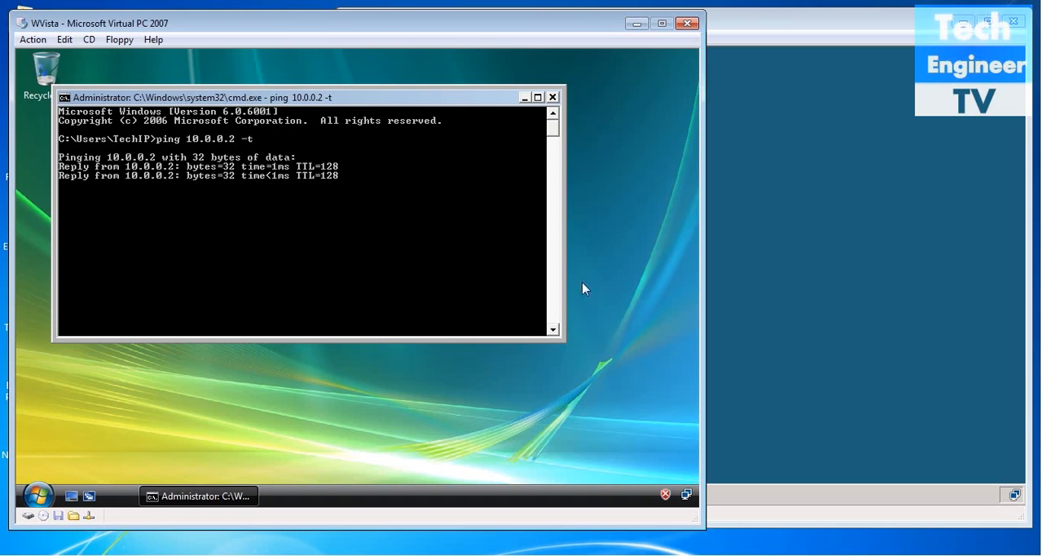
Switch to the Windows Server 2008 virtual machine and start a continuous ping to 10.0.0.1 from a command prompt.
left_click(943, 287)
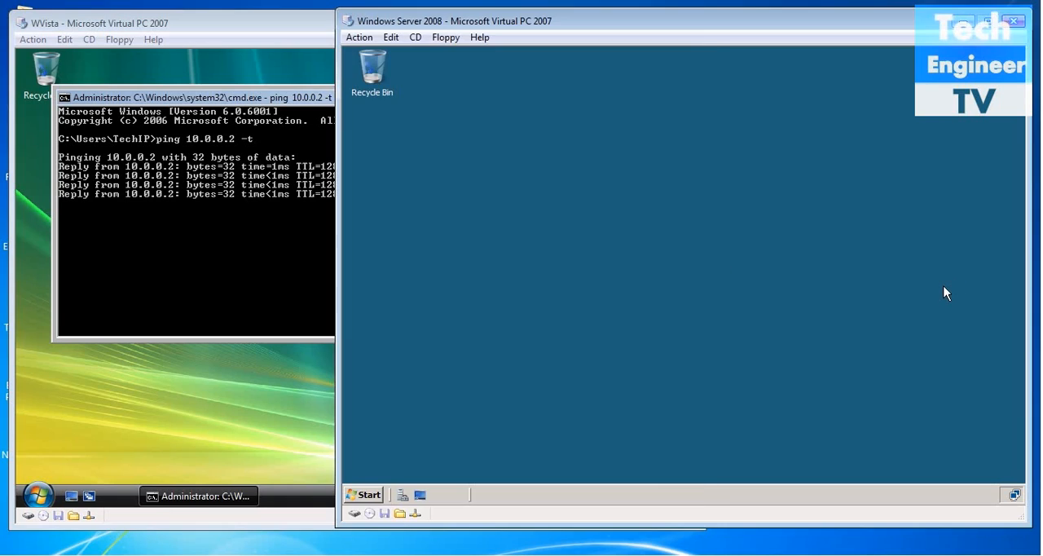
key("super+r")
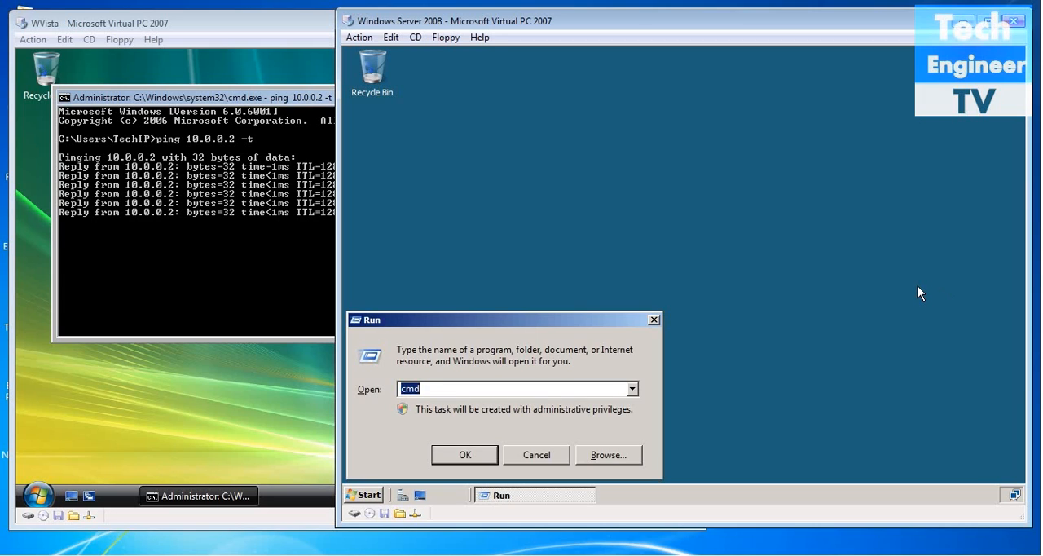
key("Return")
type("pi")
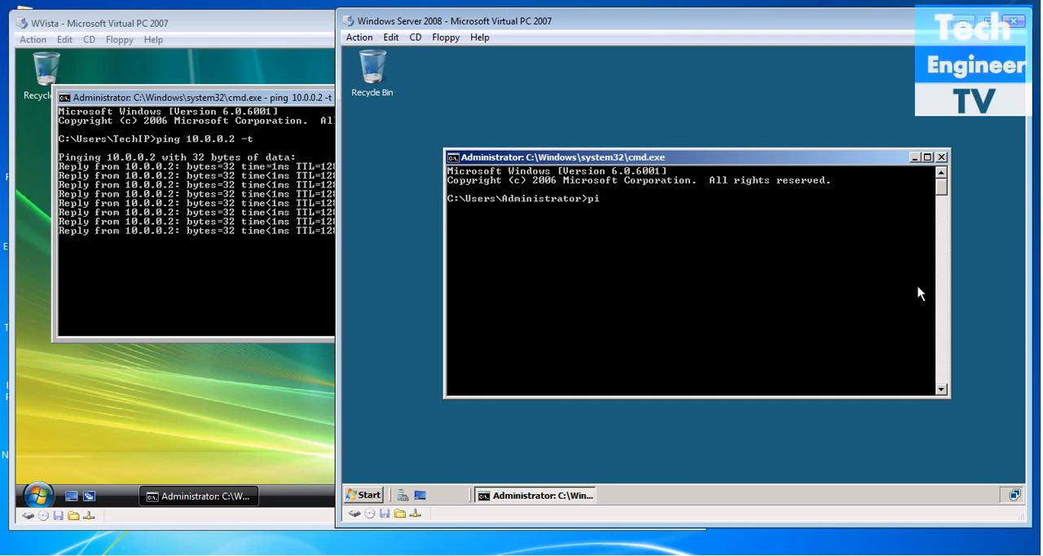
type("ng 10.0")
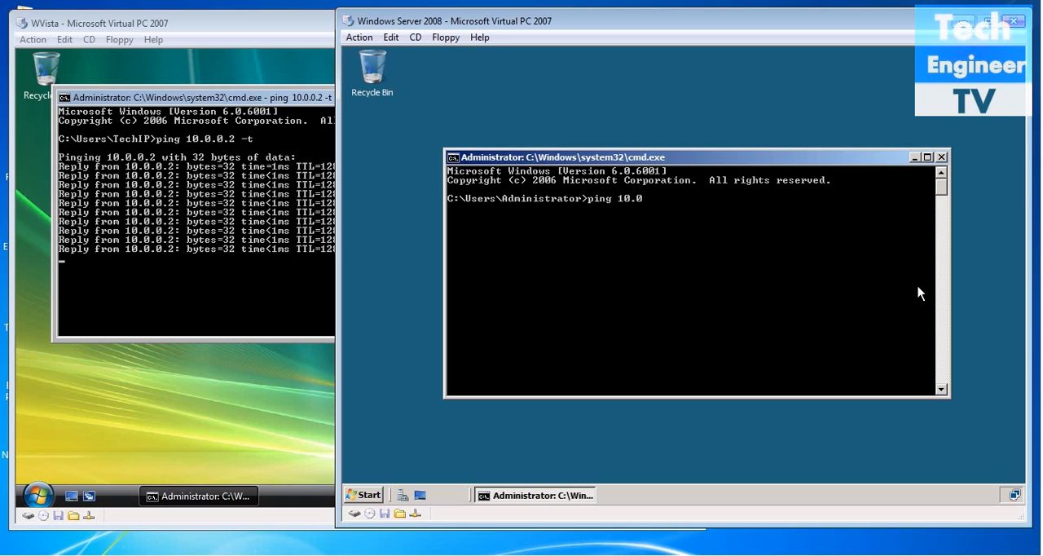
type(".0.1 ")
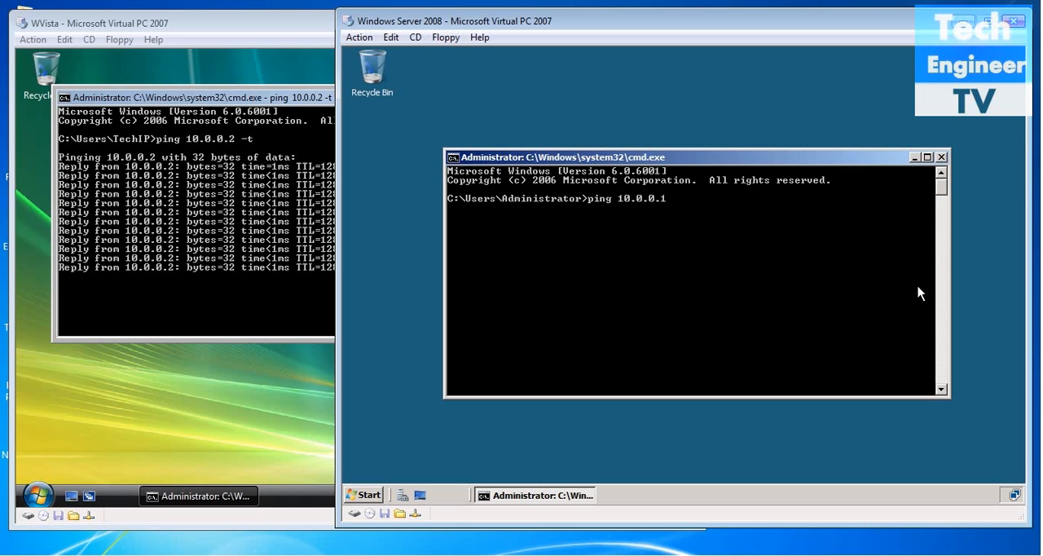
type("-t")
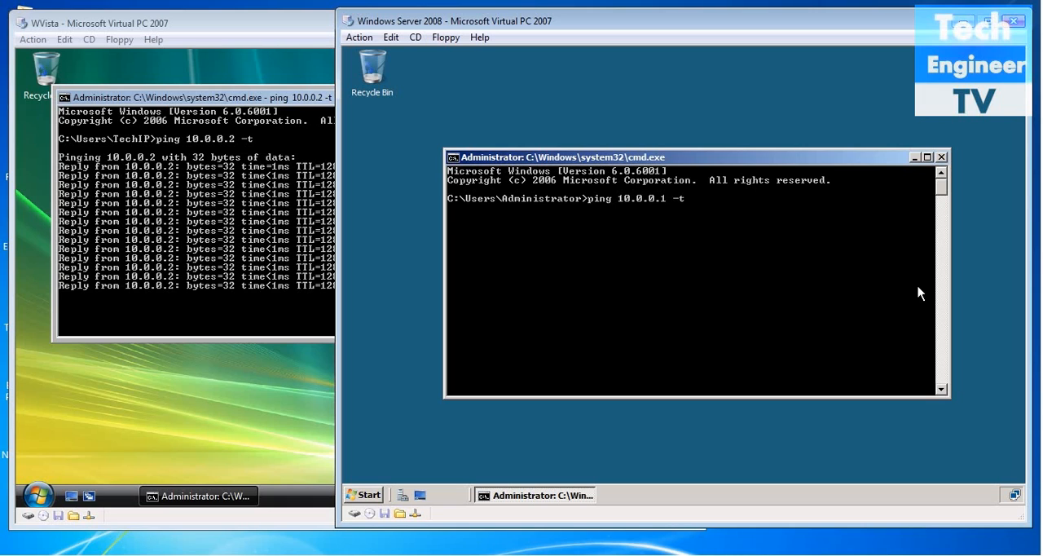
key("Return")
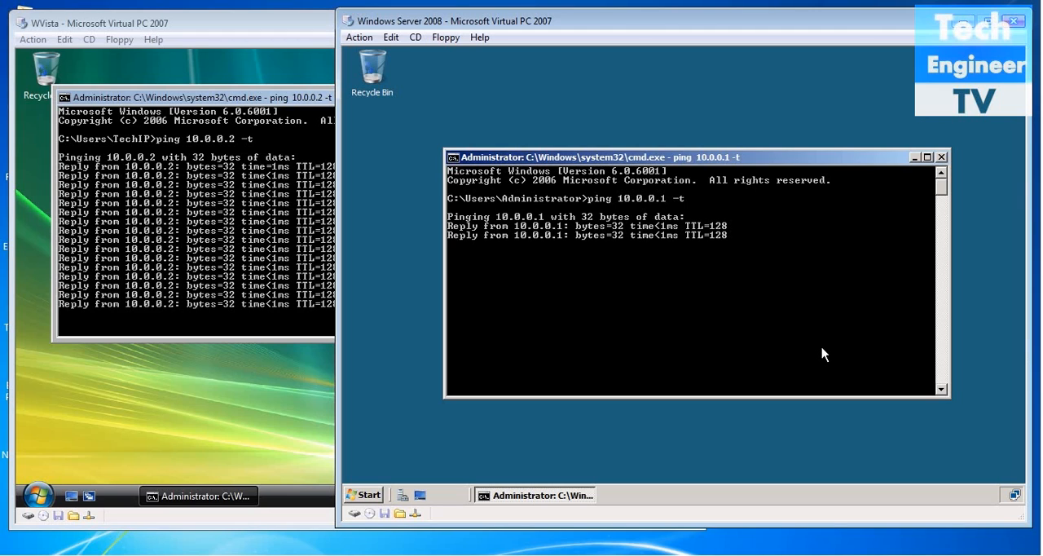
Switch back to the WVista machine, launch gpedit.msc, and maximize the editor with a wider console tree.
left_click(186, 405)
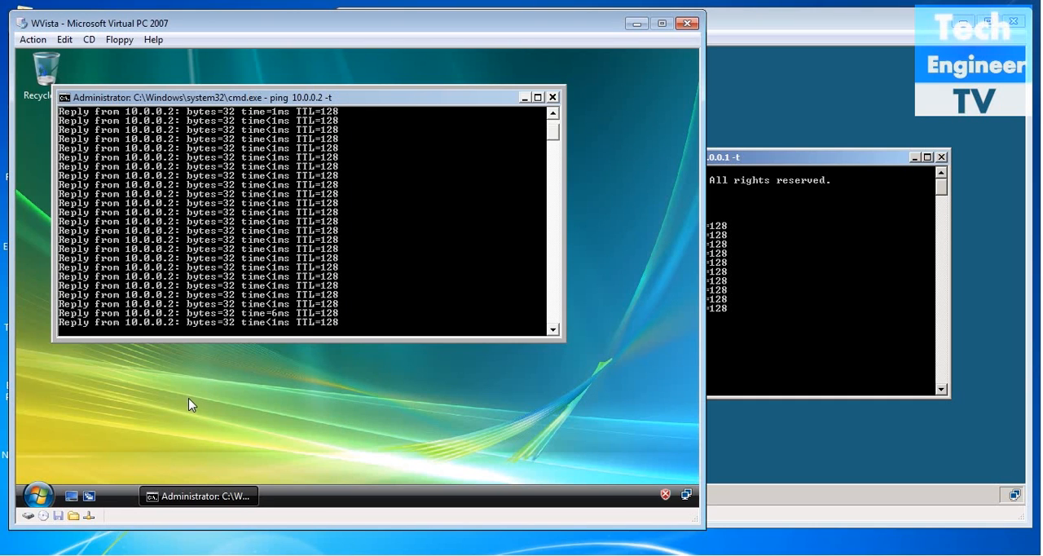
key("super+r")
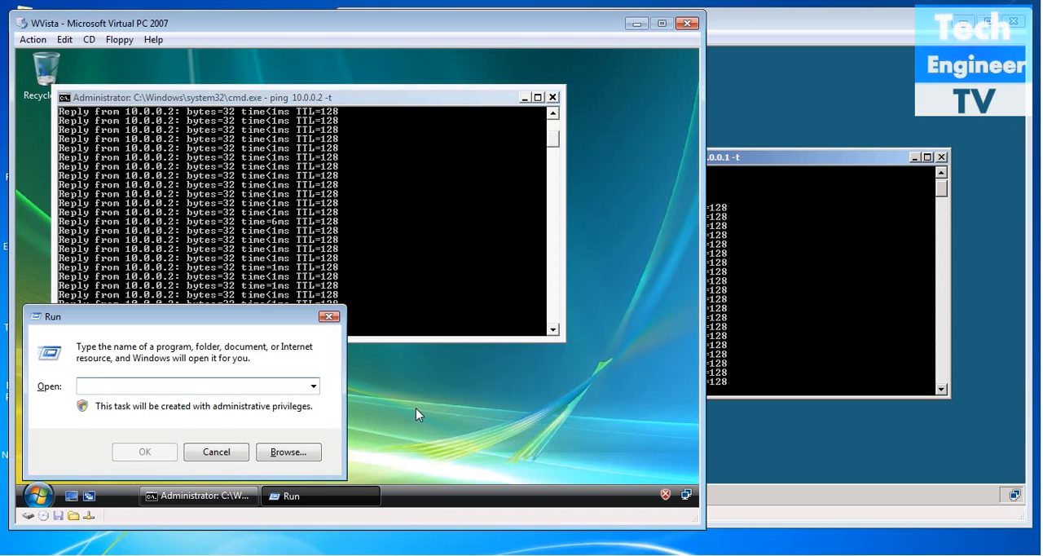
type("gpedi")
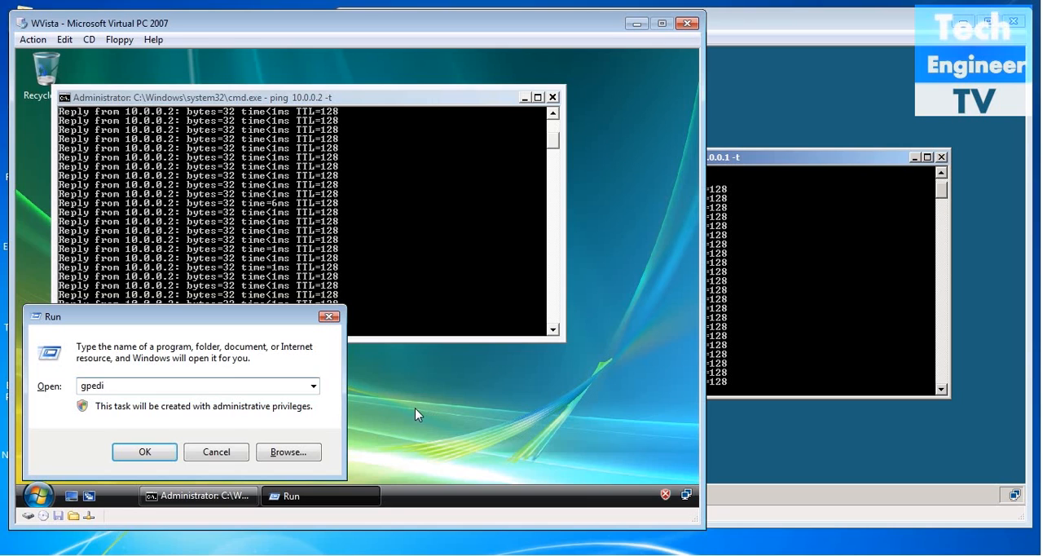
type("t.msc")
key("Return")
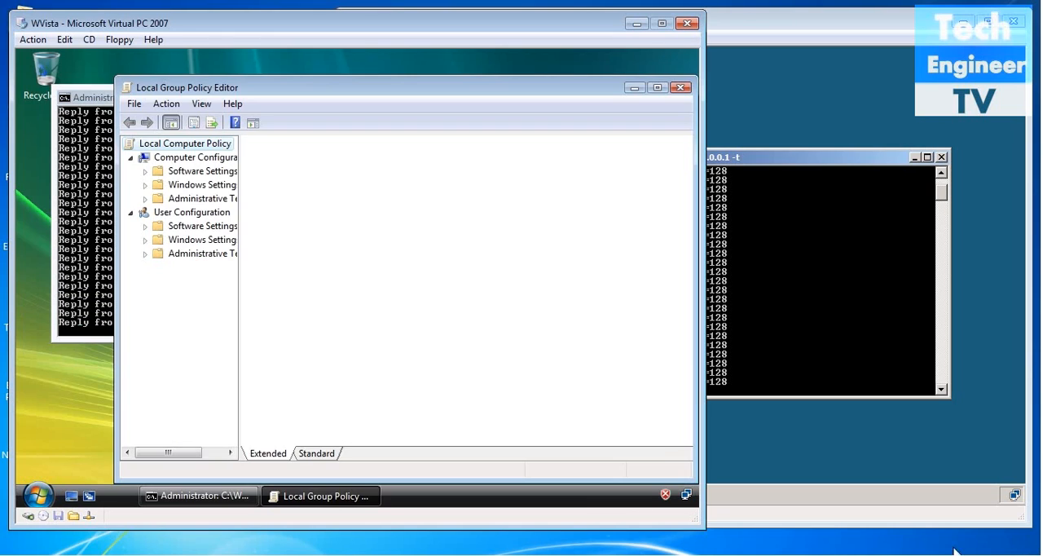
left_click(658, 87)
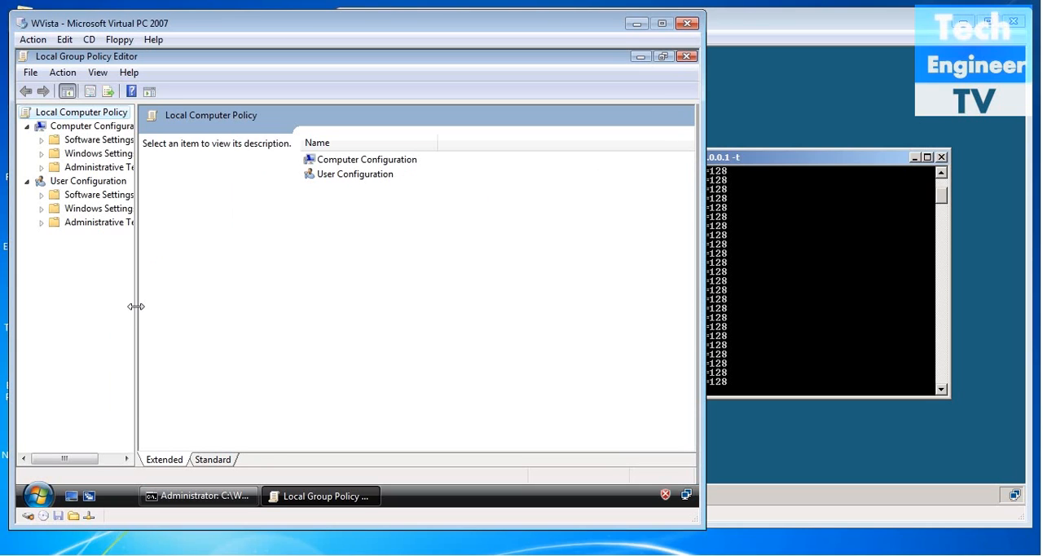
left_click_drag(136, 306, 167, 305)
Open IP Security Policies on Local Computer within the Computer Configuration's Windows Settings and Security Settings.
double_click(120, 155)
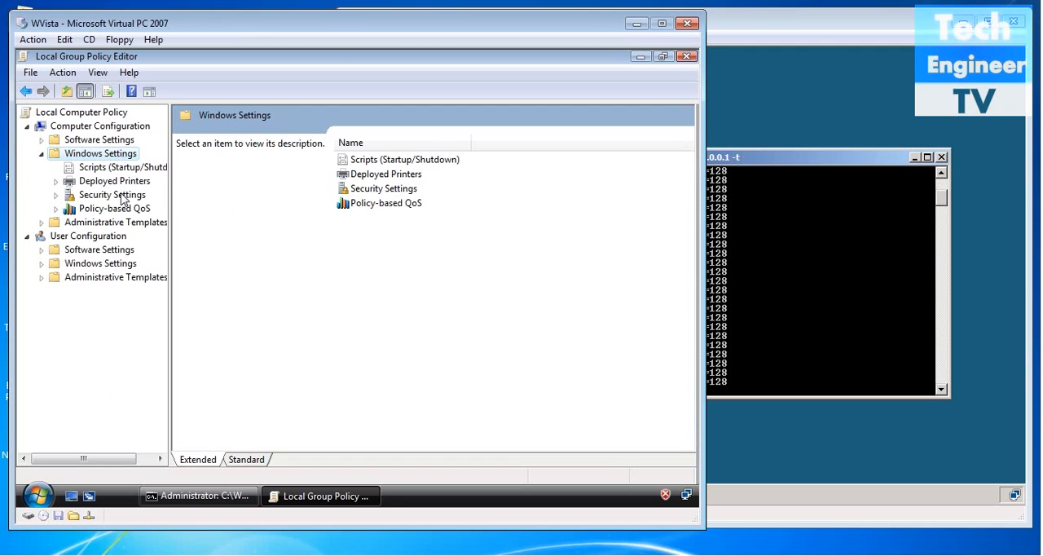
double_click(400, 191)
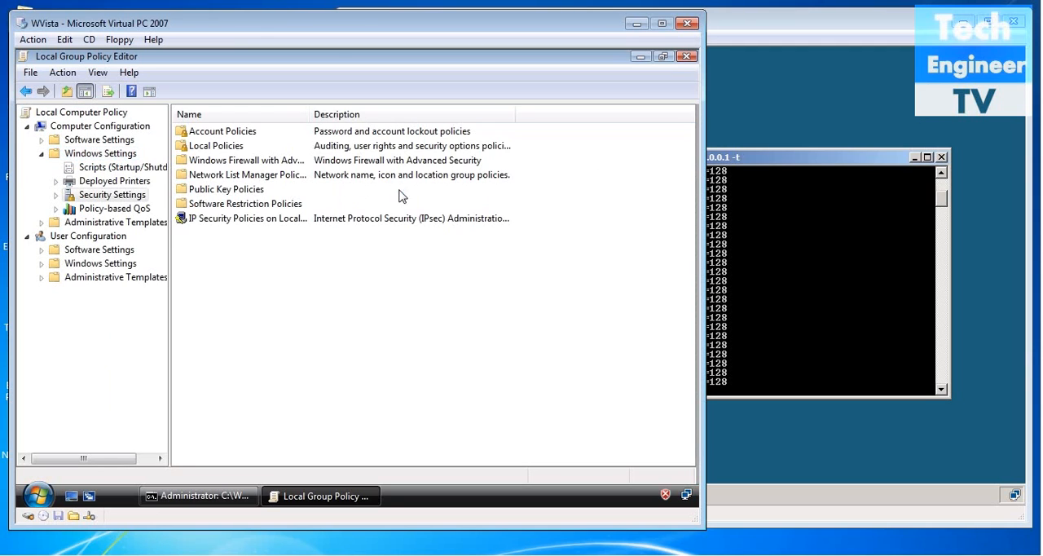
double_click(256, 221)
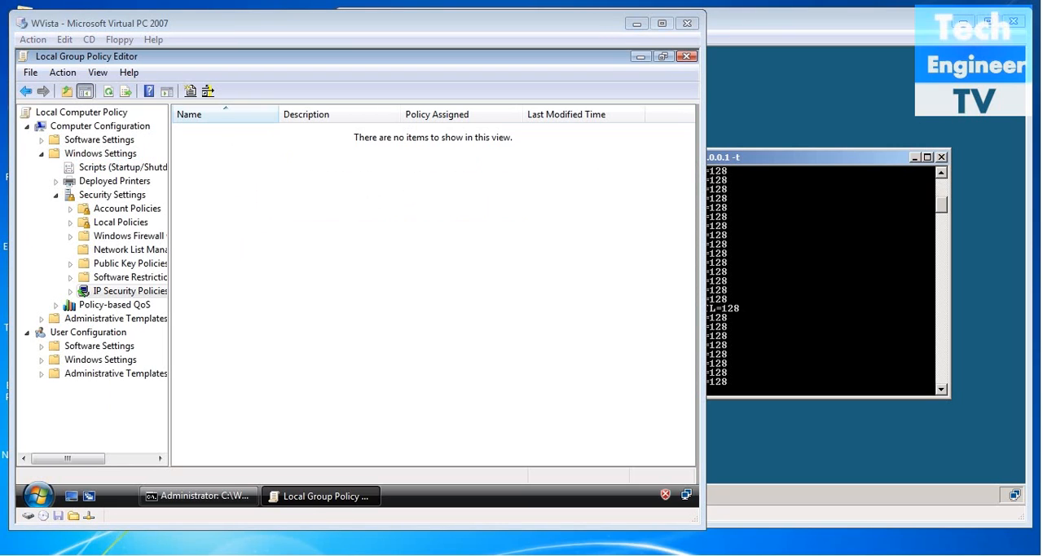
Create an IP security policy named TechIPPolicy with the default response rule inactive, and open its properties for editing.
left_click(24, 92)
right_click(228, 224)
left_click(252, 229)
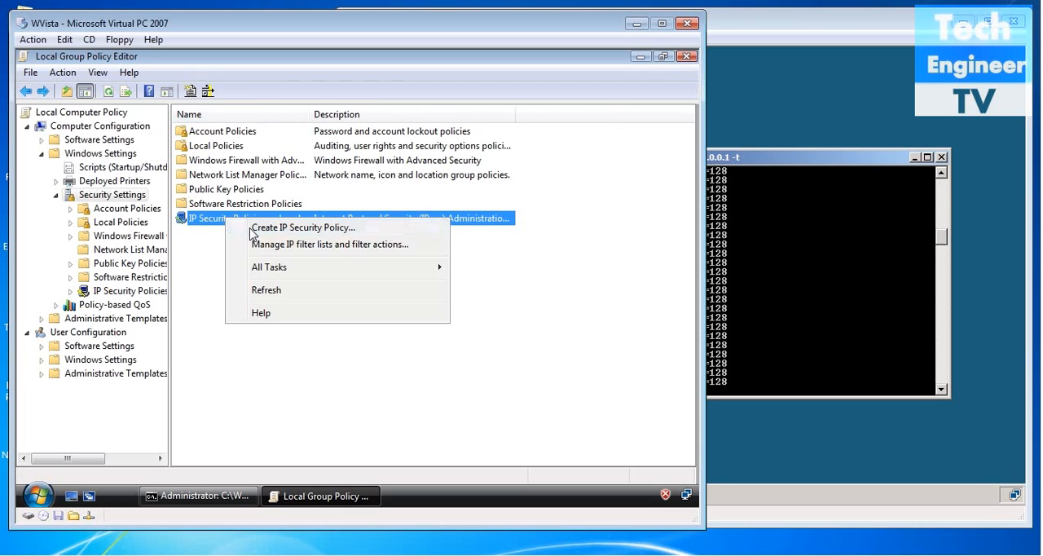
left_click_drag(302, 75, 356, 90)
left_click(354, 363)
key("BackSpace")
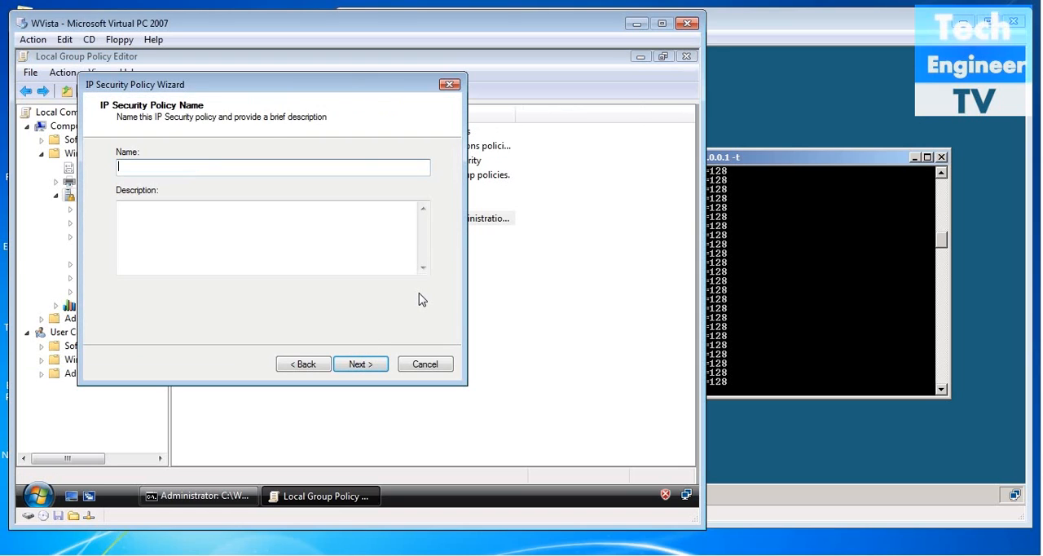
type("TechIPPolicy")
left_click(373, 369)
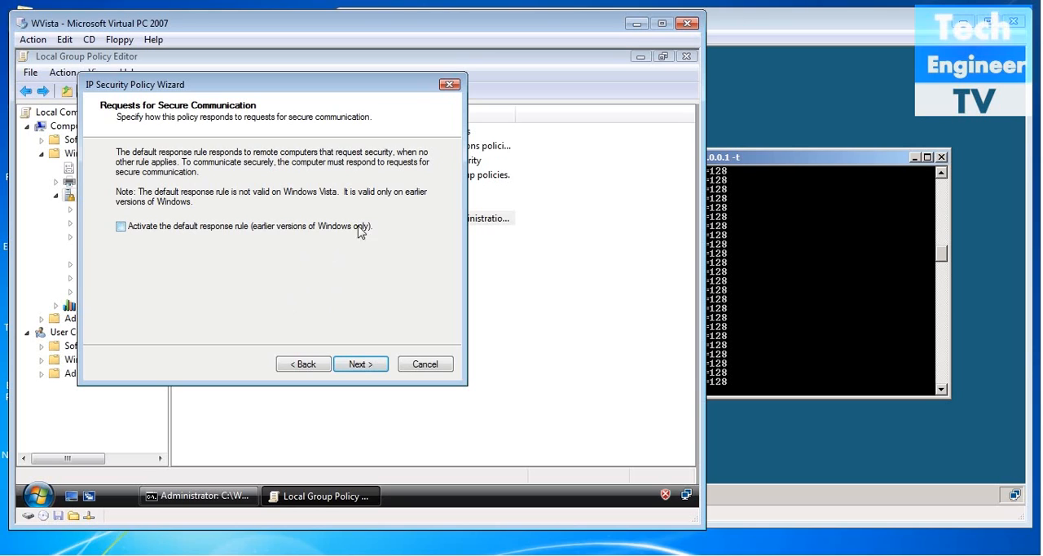
left_click(358, 362)
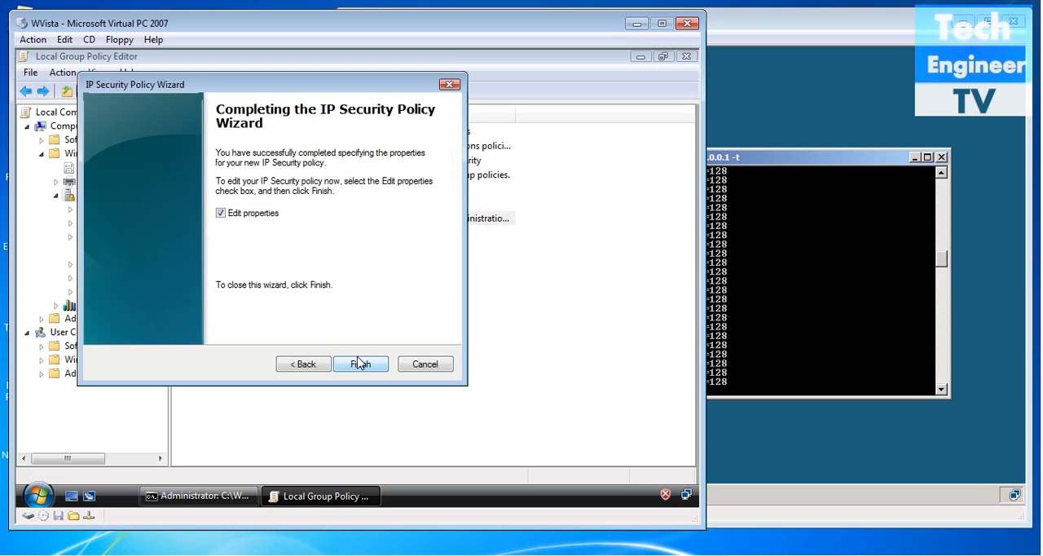
left_click(359, 363)
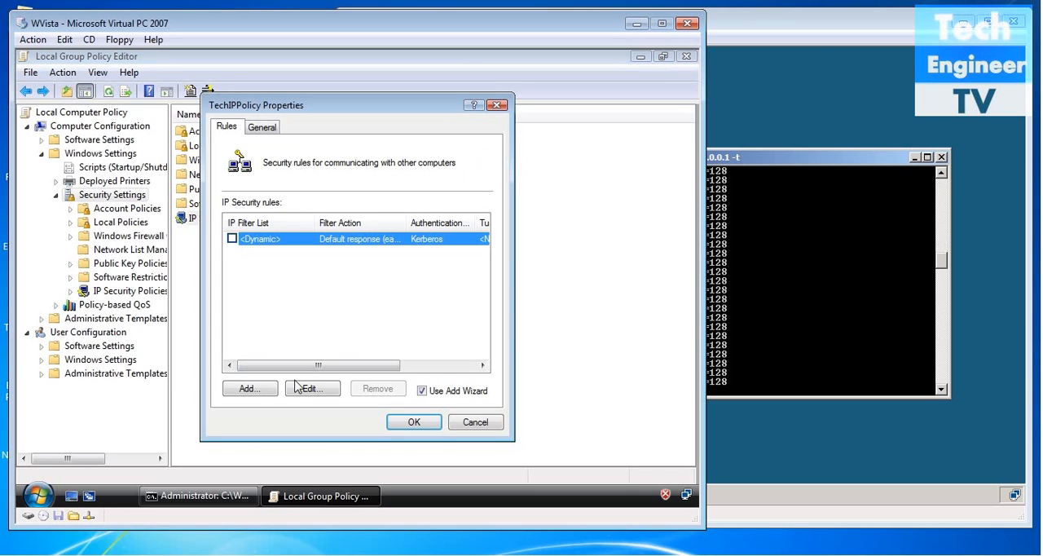
Start a new security rule for the policy that specifies no tunnel and applies to all network connections.
left_click(248, 391)
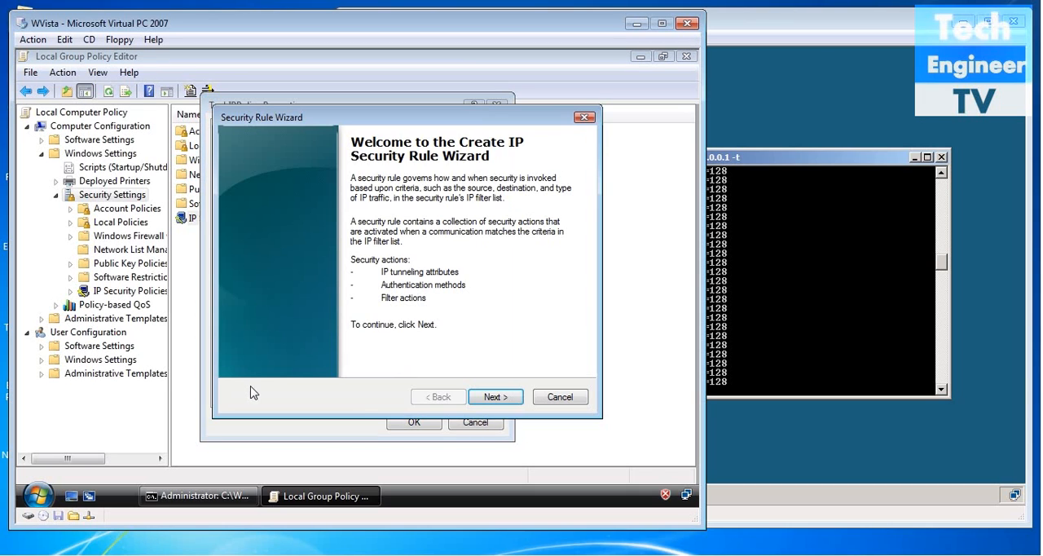
left_click(492, 397)
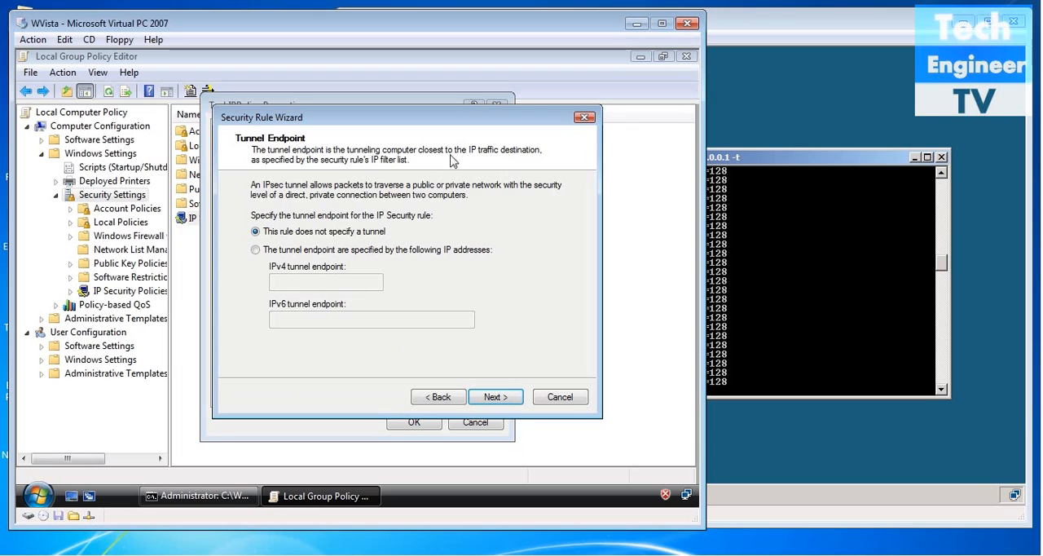
left_click_drag(465, 128, 448, 126)
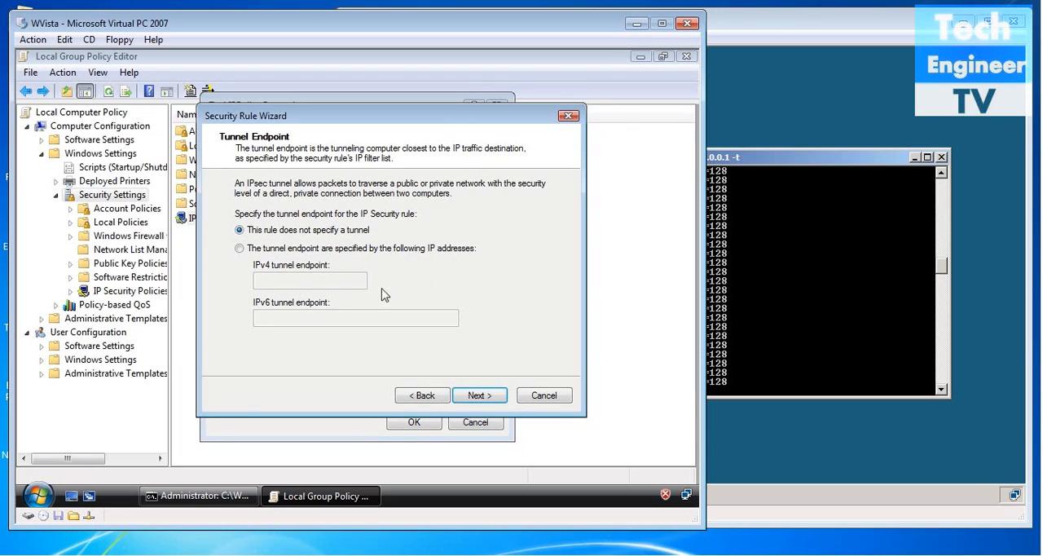
left_click(493, 401)
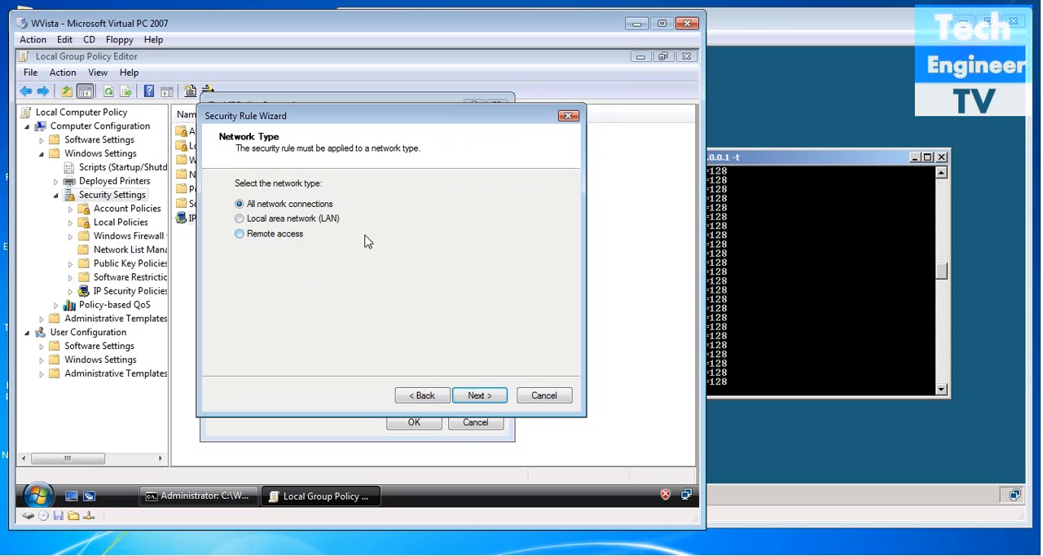
left_click(480, 396)
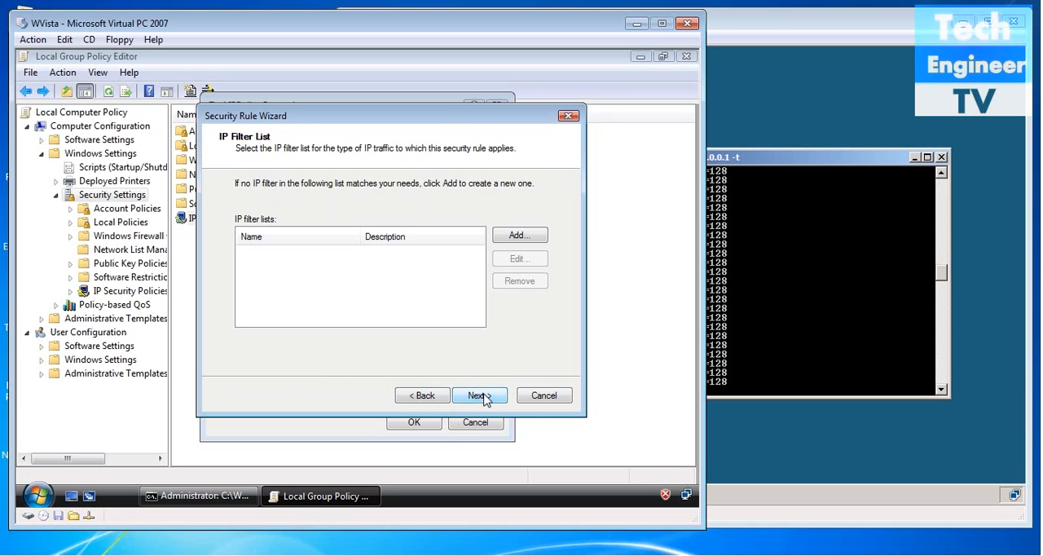
Add a new IP filter list for the rule and name it TechIPFilte.
left_click(520, 235)
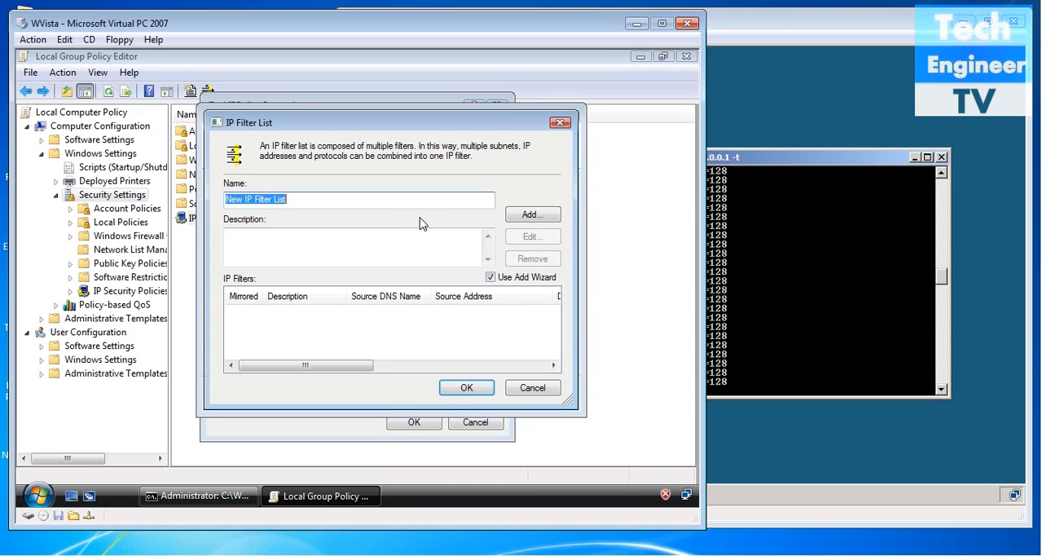
key("BackSpace")
type("TechI")
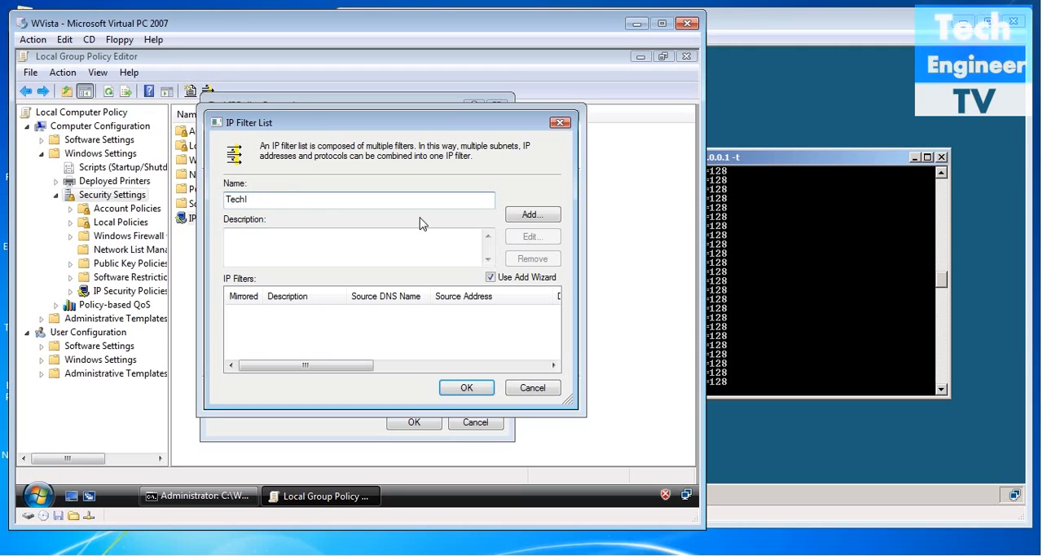
type("PFilter")
Add a mirrored filter to the TechIPFilter list for any source address, any destination address and any protocol type.
left_click(545, 218)
left_click(518, 413)
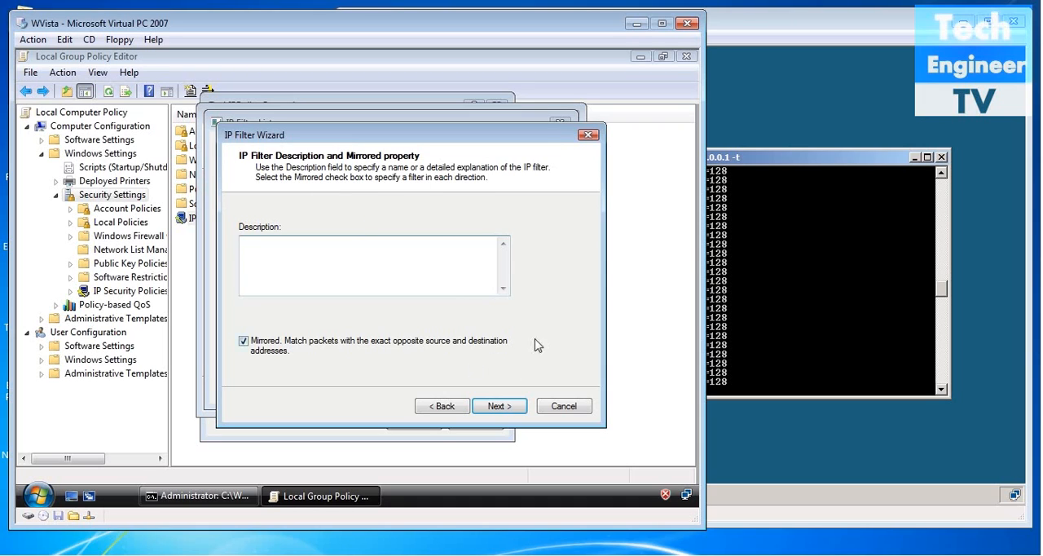
left_click(497, 406)
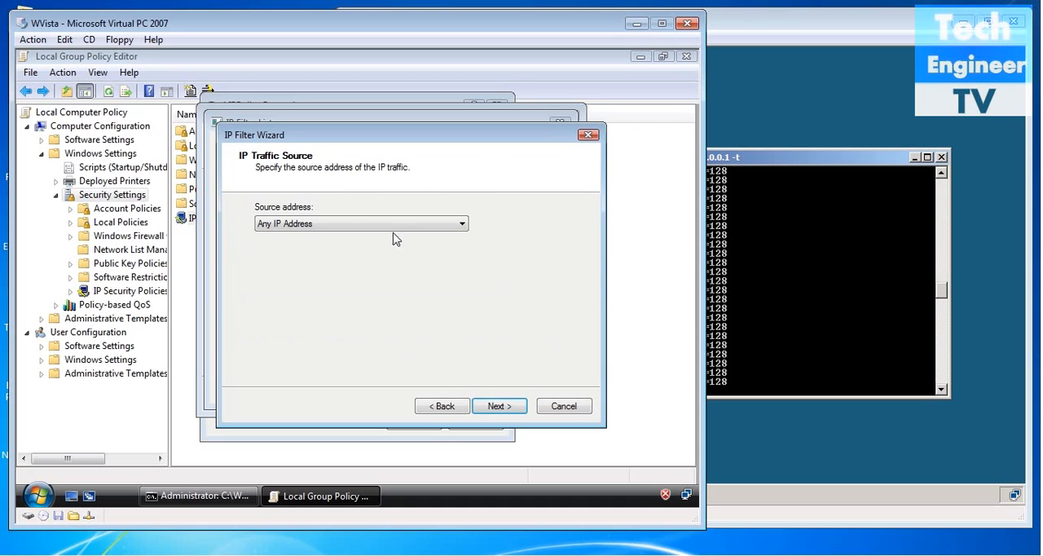
left_click(341, 224)
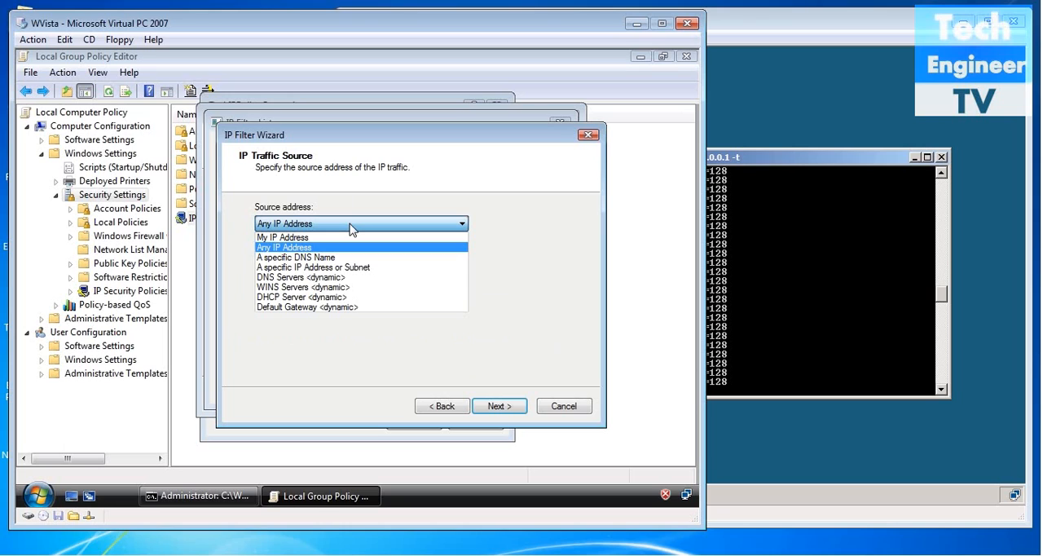
left_click(351, 228)
left_click(495, 405)
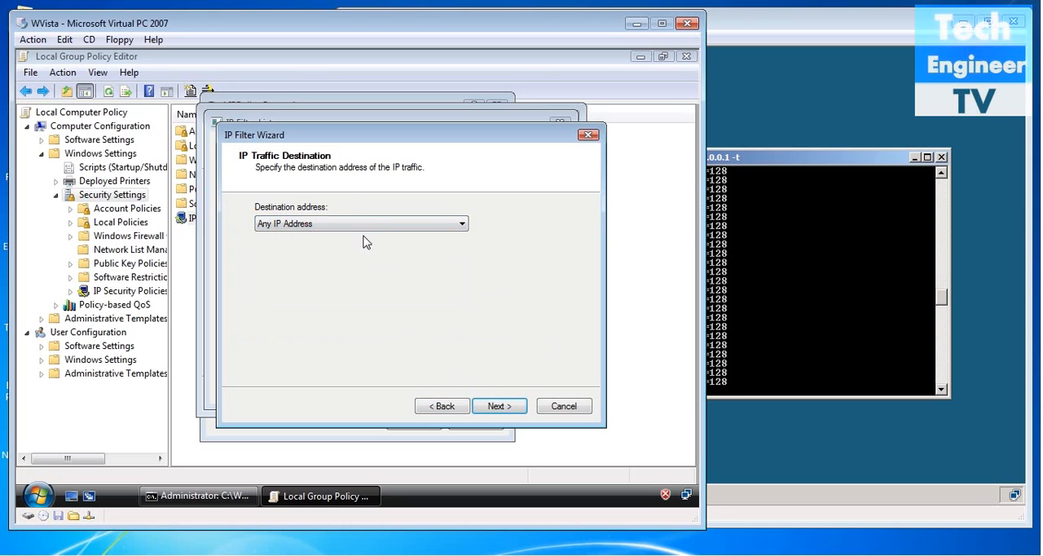
left_click(499, 407)
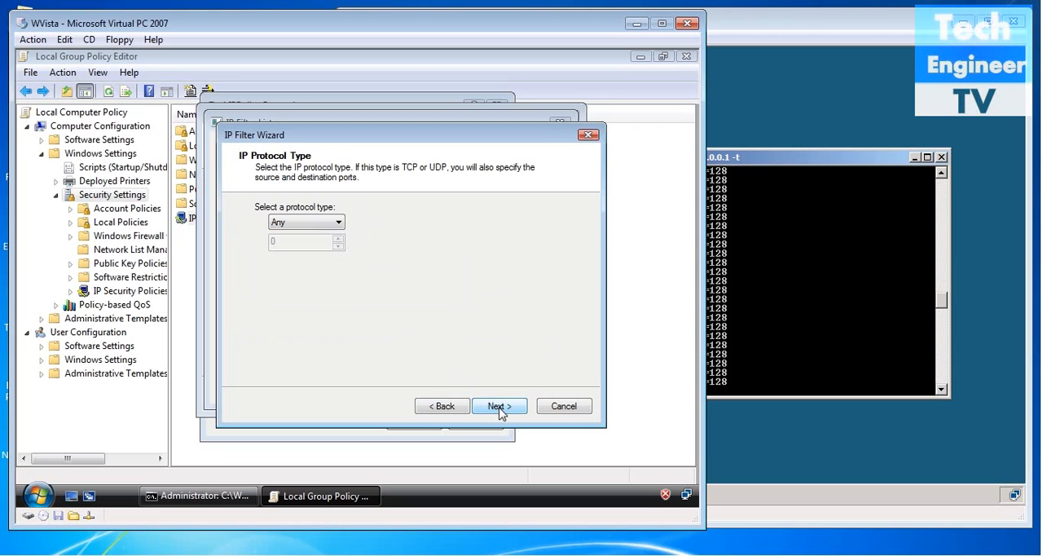
left_click(334, 226)
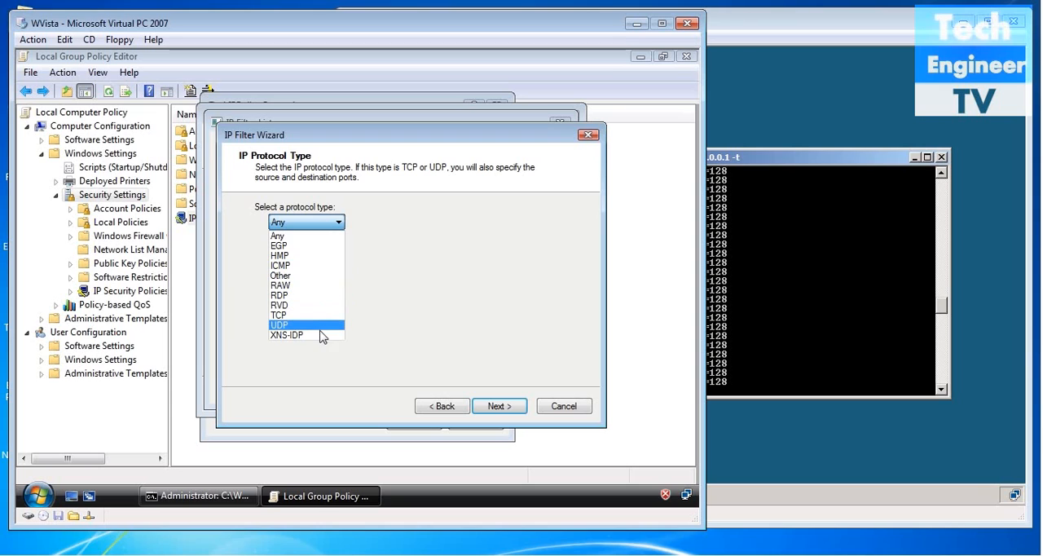
left_click(317, 238)
left_click(499, 406)
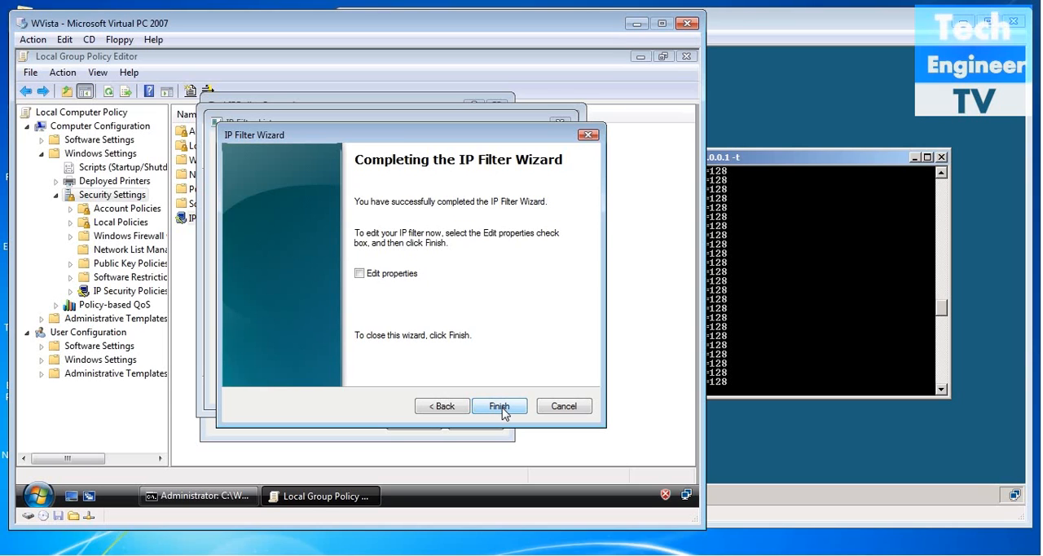
left_click(500, 406)
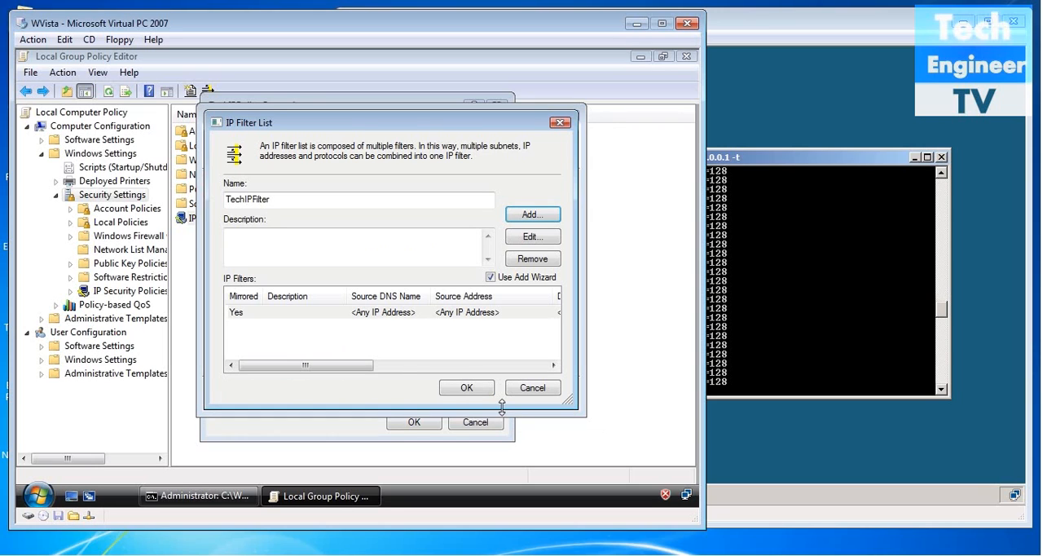
Save the TechIPFilter list and select it as the IP filter list for the security rule.
left_click(350, 319)
left_click(463, 388)
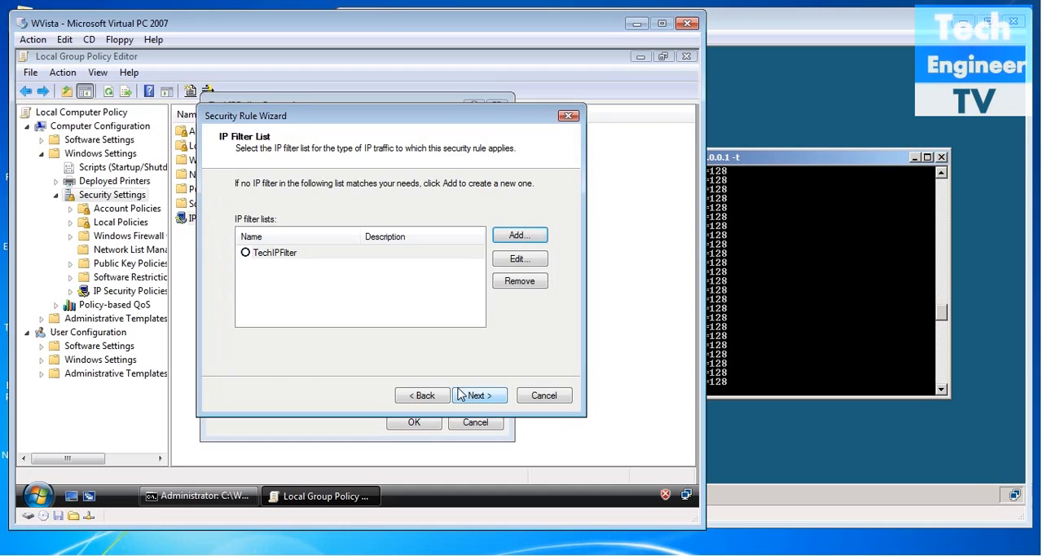
left_click(246, 253)
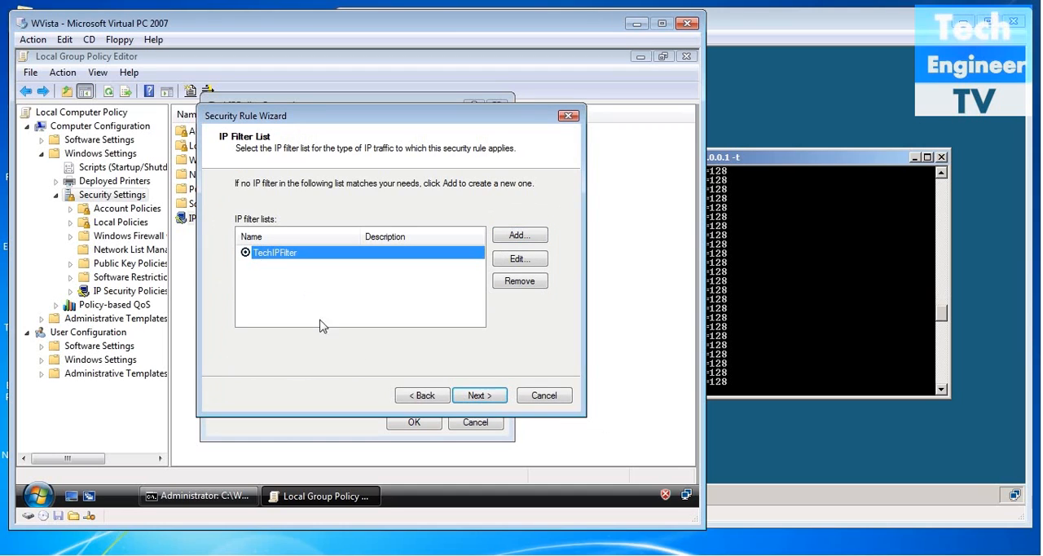
left_click(478, 395)
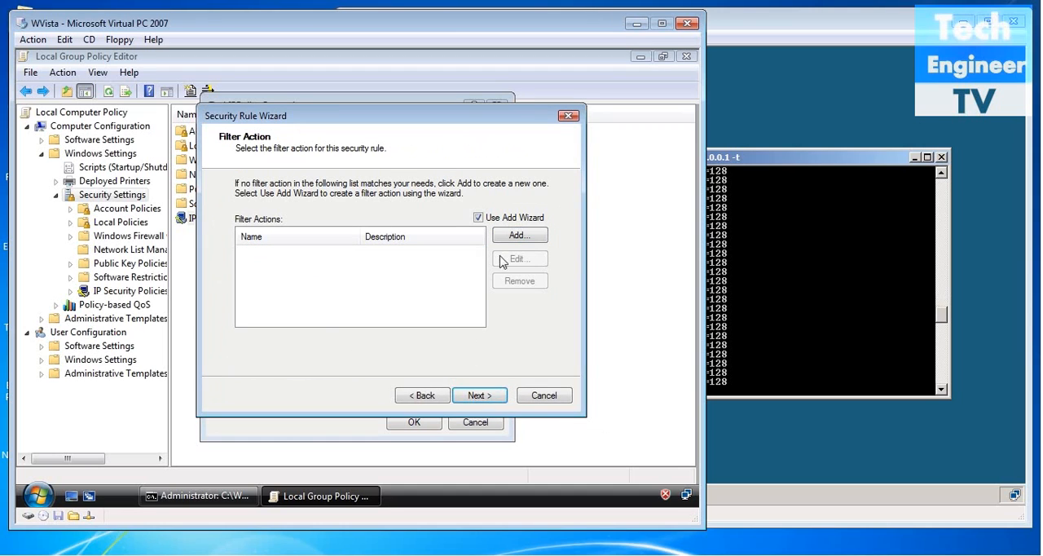
Start a new filter action named TechIPAction that negotiates security and does not allow unsecured communication.
left_click(526, 237)
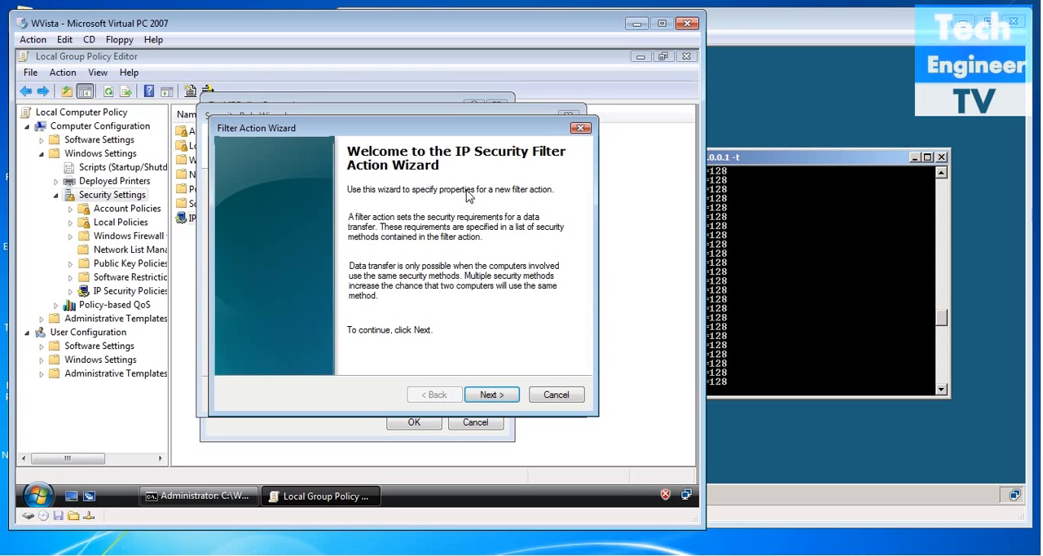
left_click(492, 394)
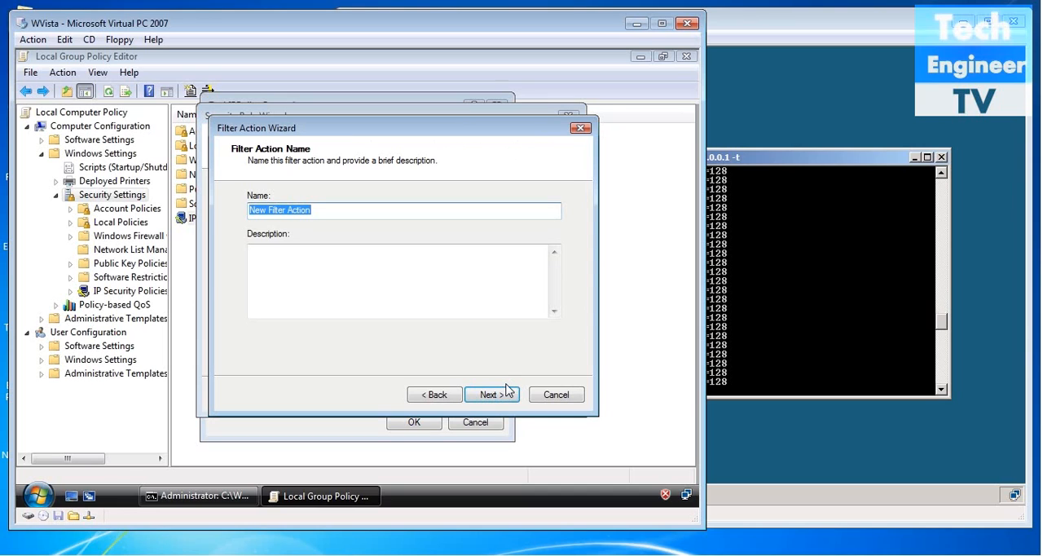
key("BackSpace")
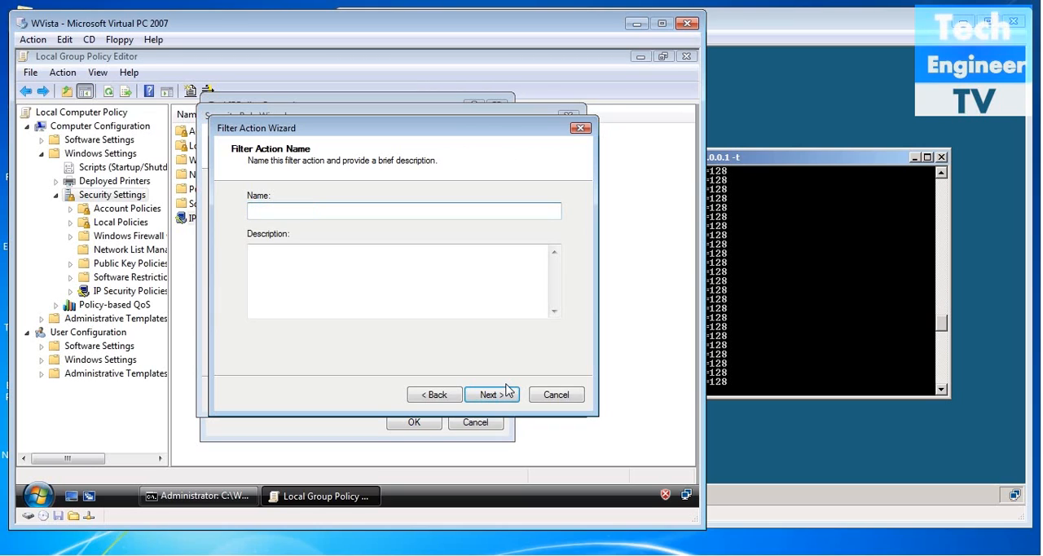
type("TechIPAction")
left_click(499, 396)
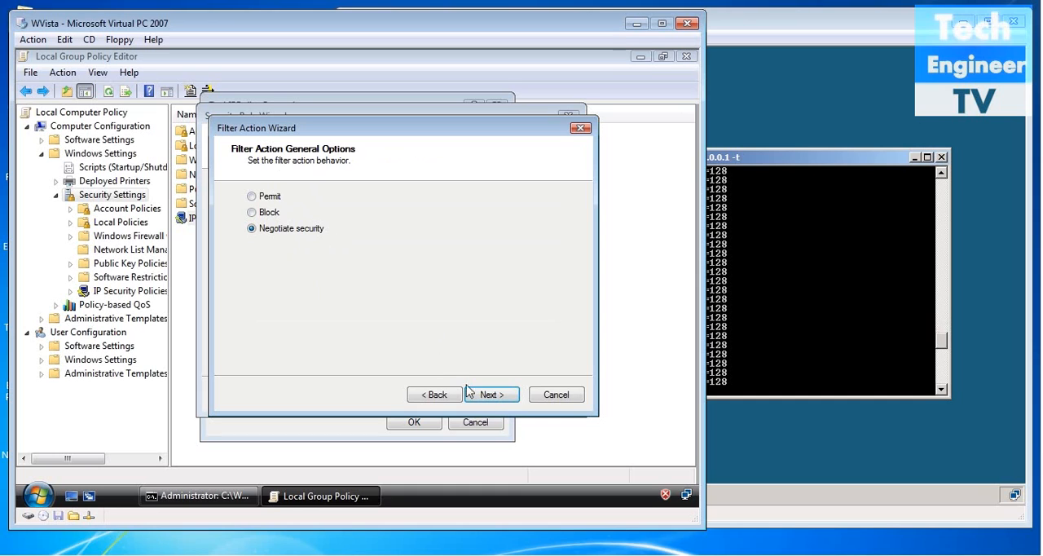
left_click(493, 398)
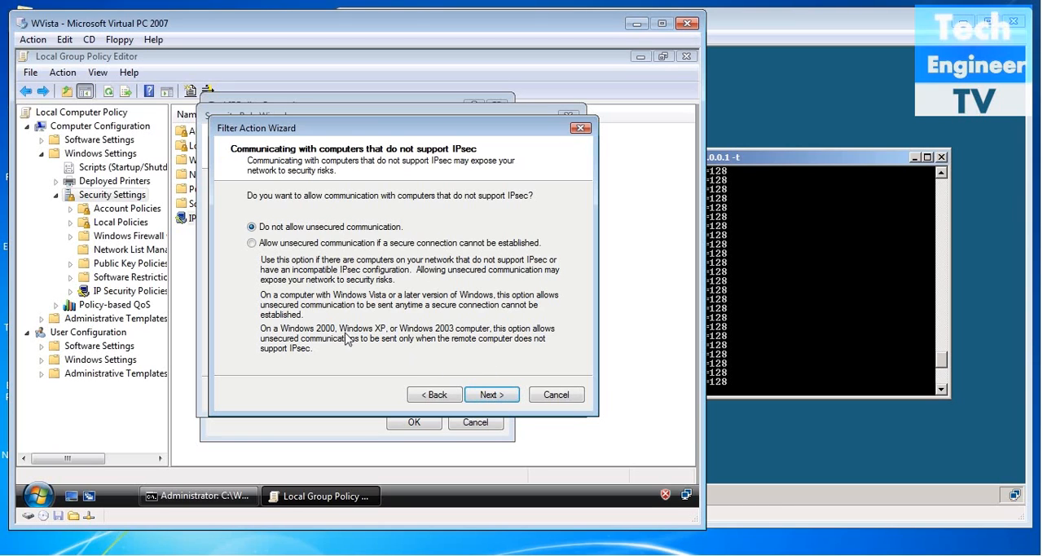
left_click(492, 394)
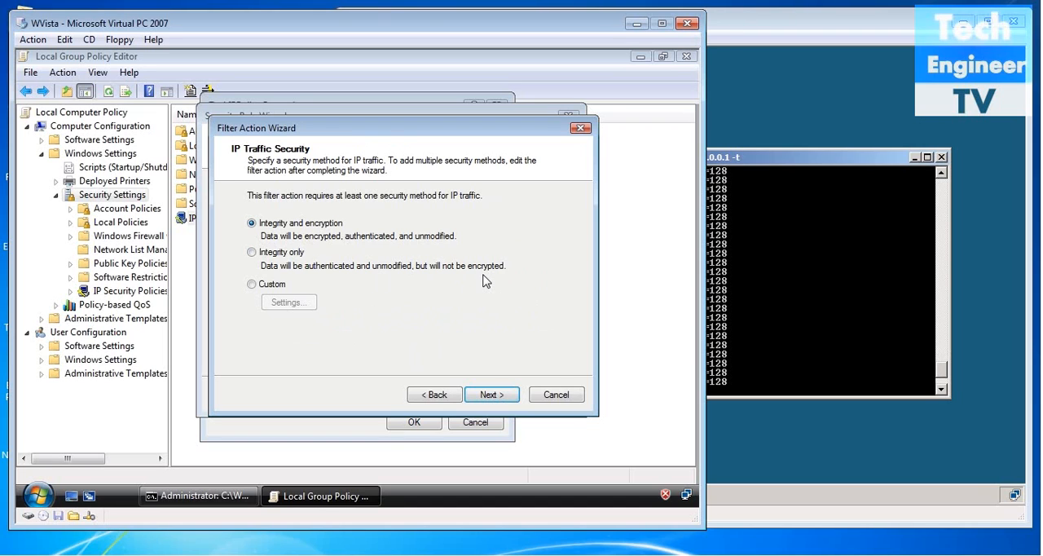
left_click(263, 286)
left_click(277, 302)
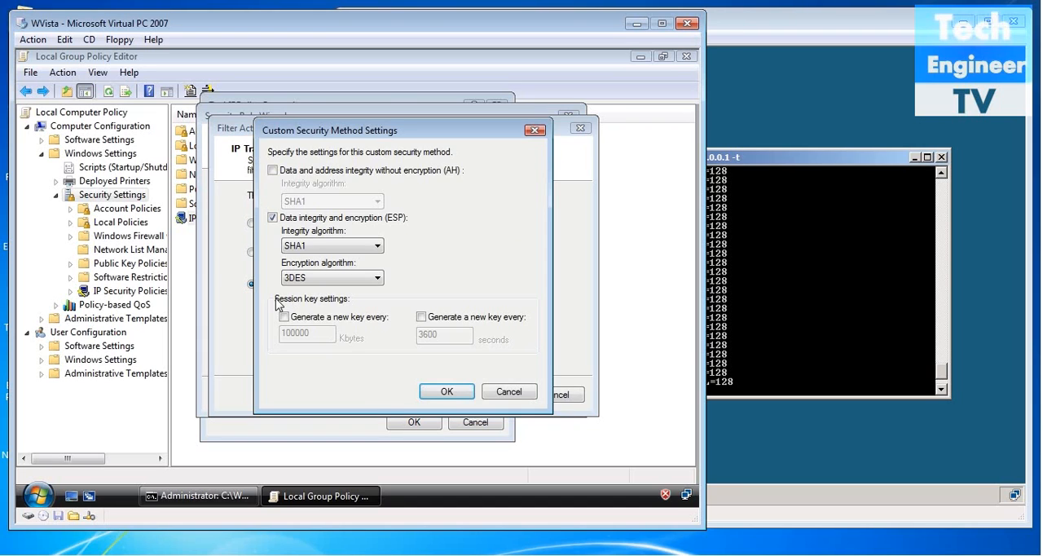
left_click(502, 392)
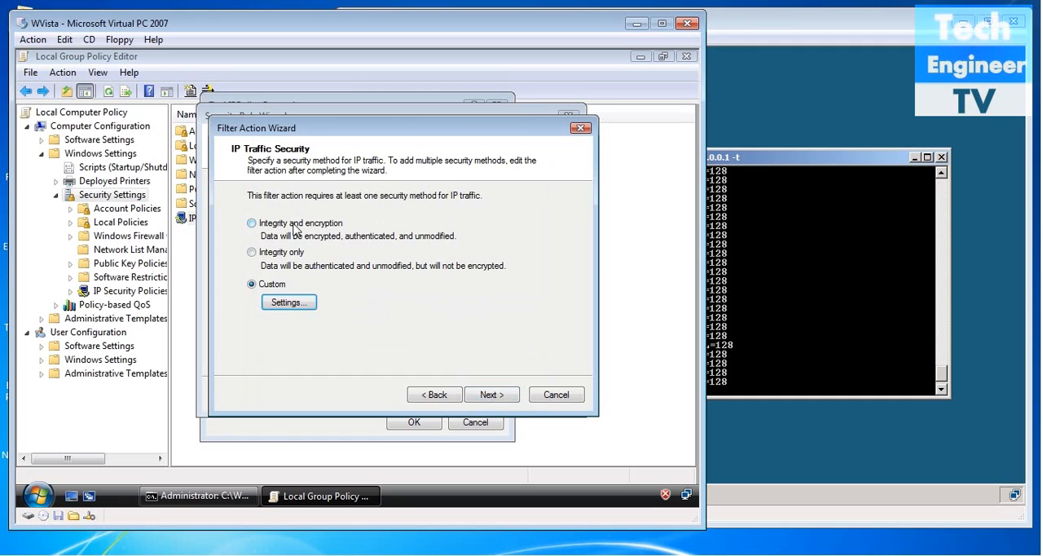
Finish TechIPAction with integrity and encryption as its traffic security, and select it as the rule's filter action.
left_click(295, 225)
left_click(492, 394)
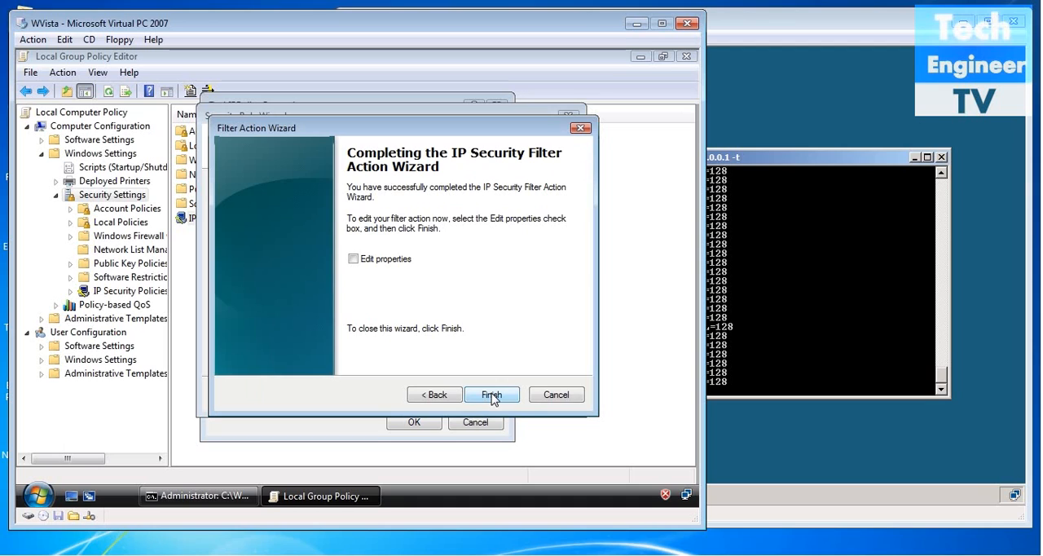
left_click(492, 396)
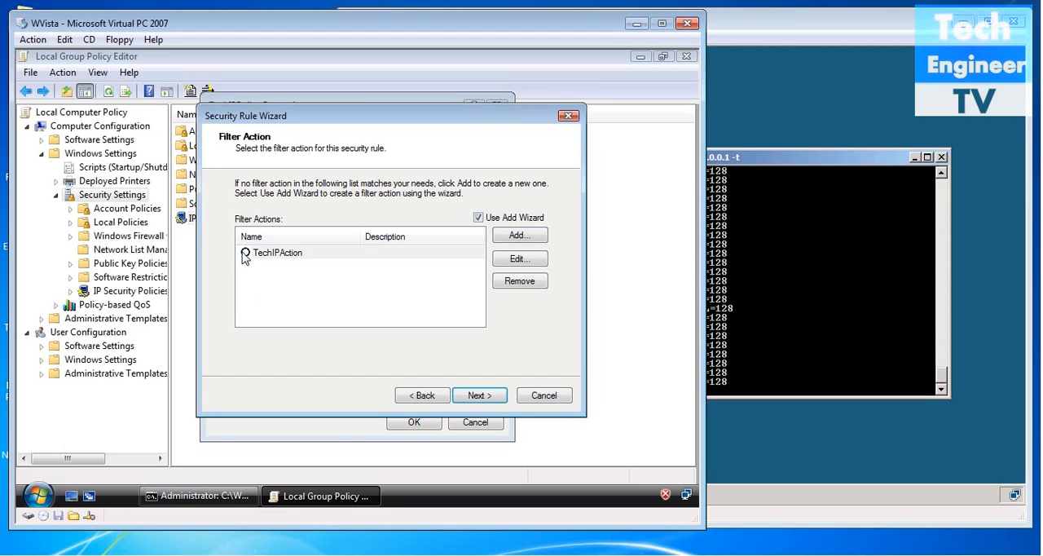
left_click(245, 254)
left_click(478, 398)
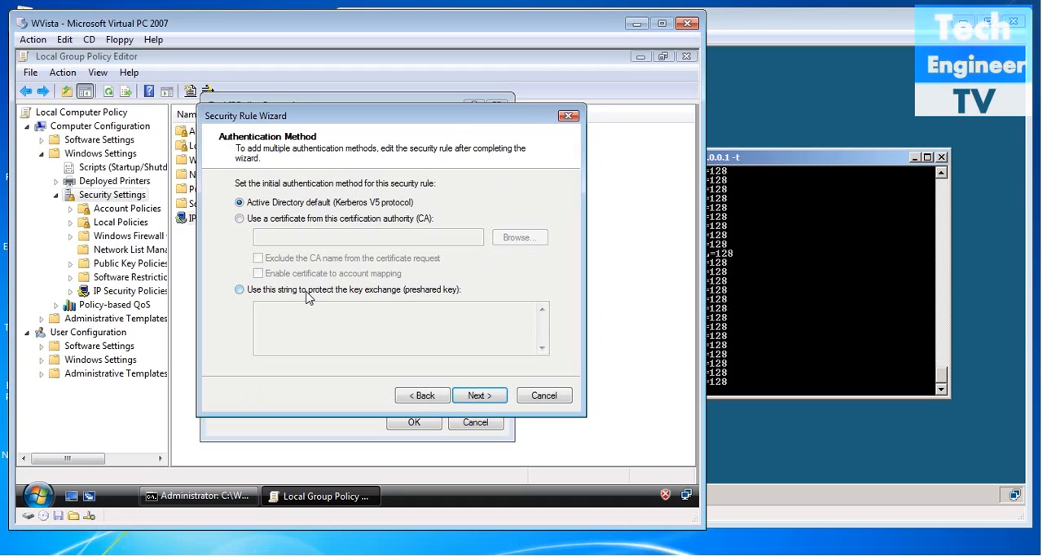
Set the rule's authentication to a preshared key, enter the preshared key, and finish the rule and policy properties.
left_click(331, 226)
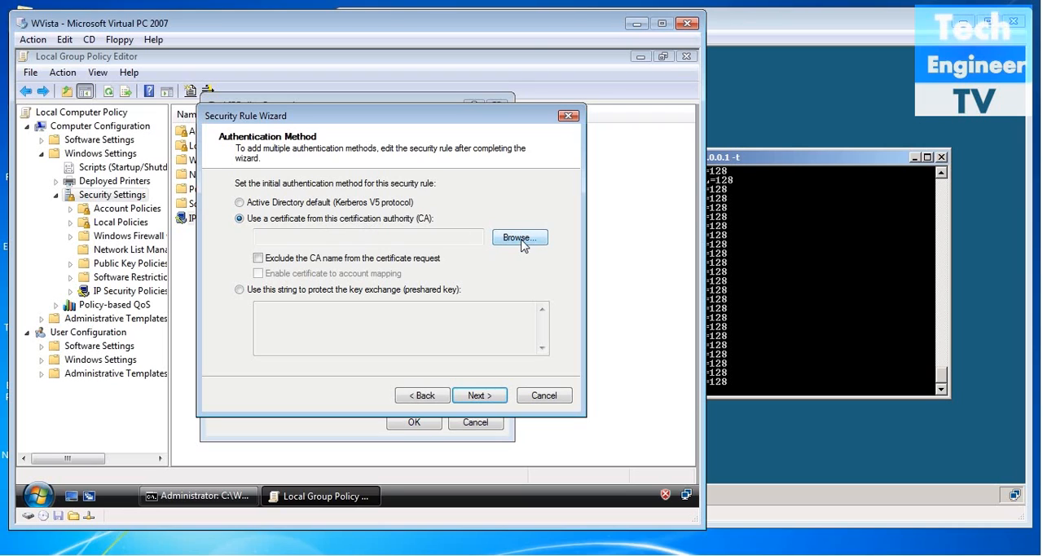
left_click(413, 293)
left_click(405, 311)
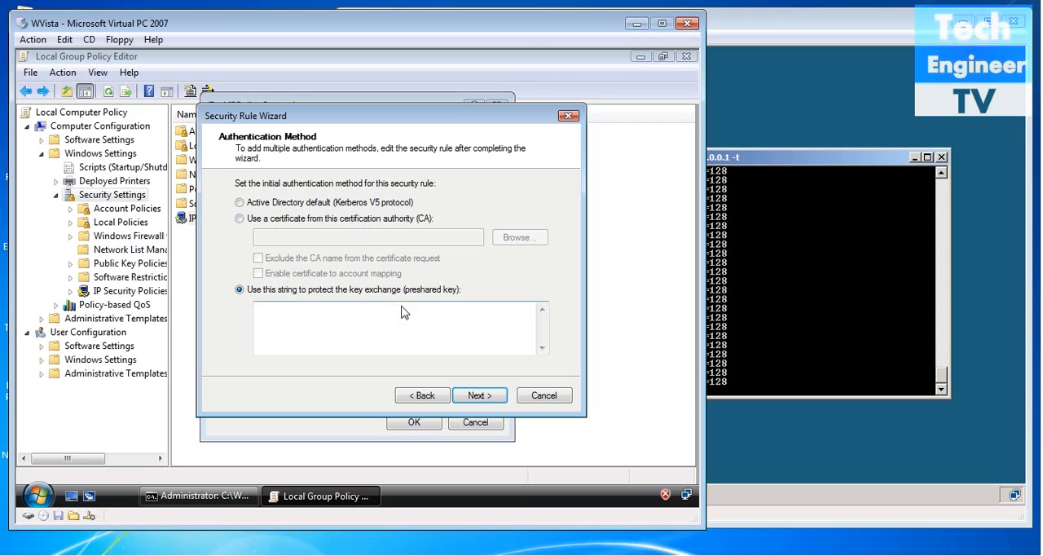
type("12345")
left_click(480, 395)
left_click(500, 396)
left_click(414, 421)
Assign TechIPPolicy within IP Security Policies on Local Computer, and minimize the policy editor to show Vista's ping window.
double_click(262, 220)
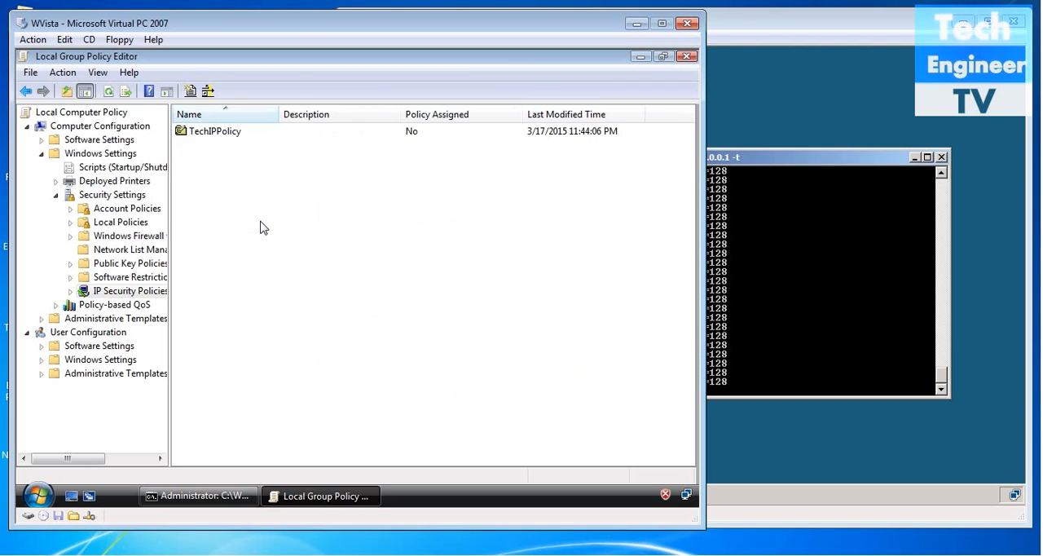
left_click(281, 133)
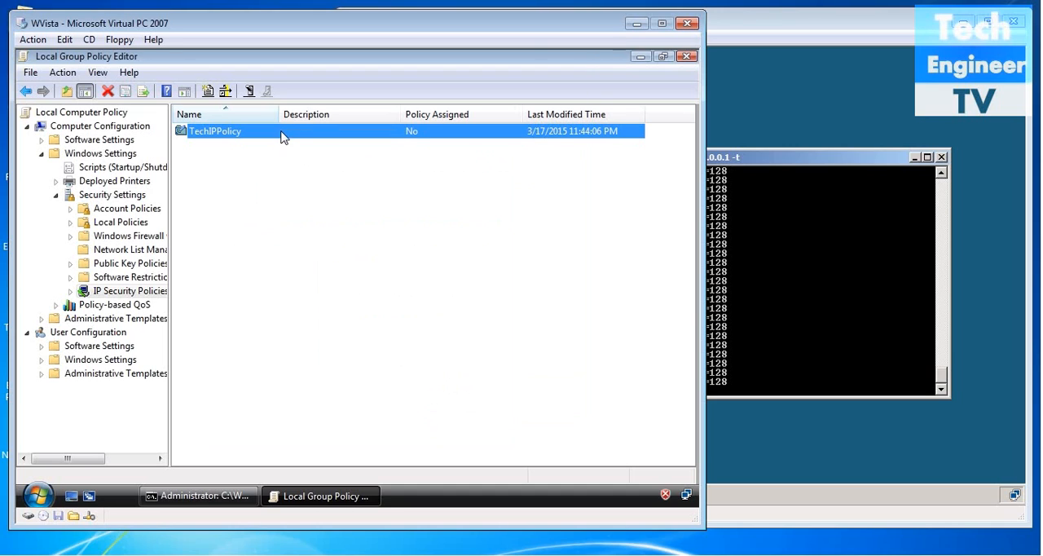
right_click(281, 136)
left_click(298, 144)
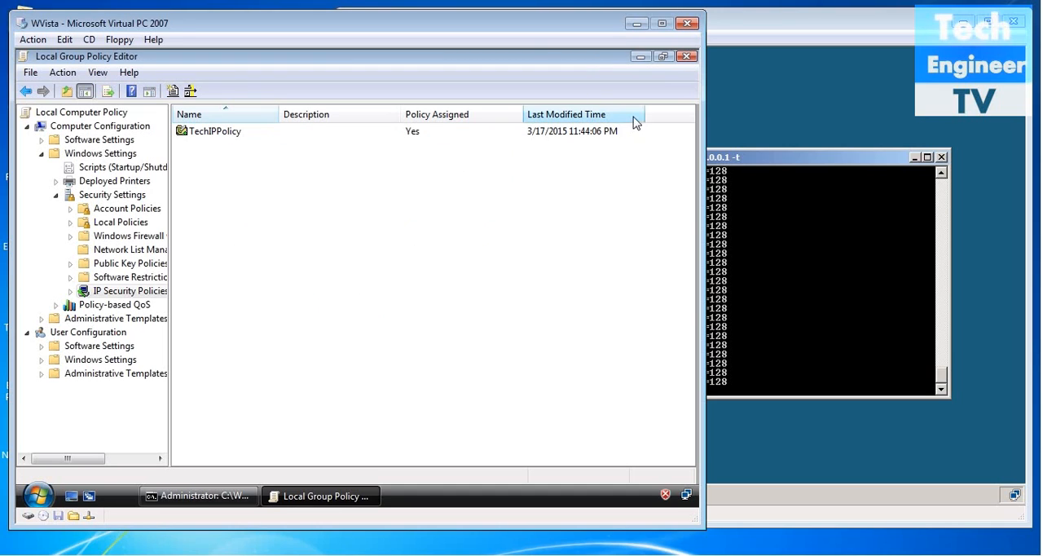
left_click(641, 57)
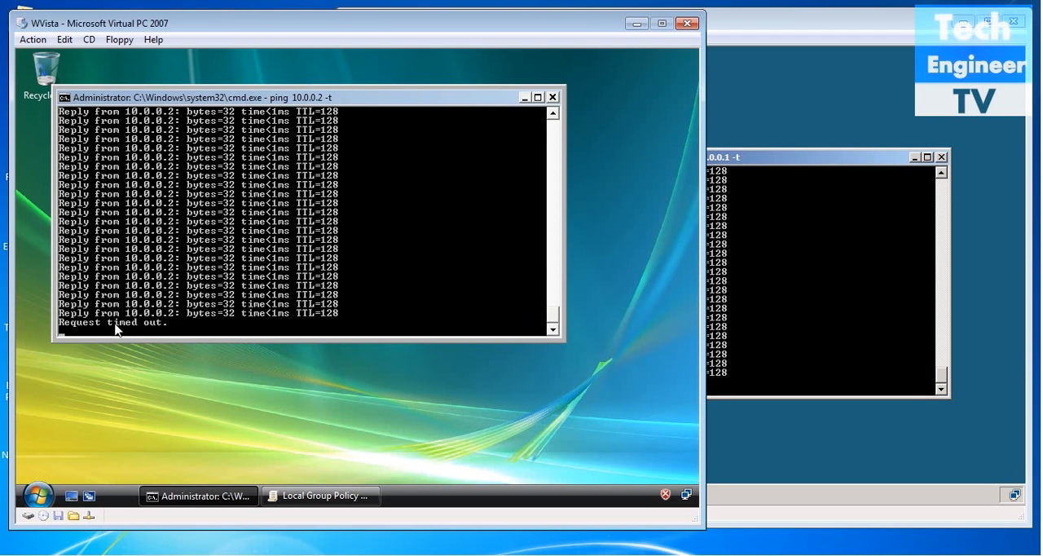
Switch to the Windows Server 2008 virtual machine, run mmc to open an empty management console, and maximize it.
left_click(789, 306)
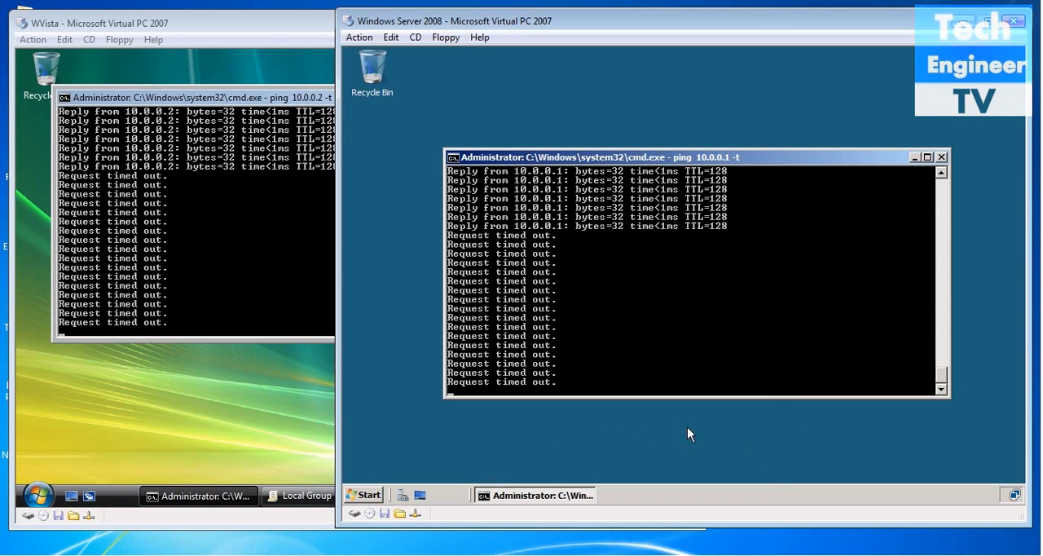
key("super+r")
key("BackSpace")
type("mmc")
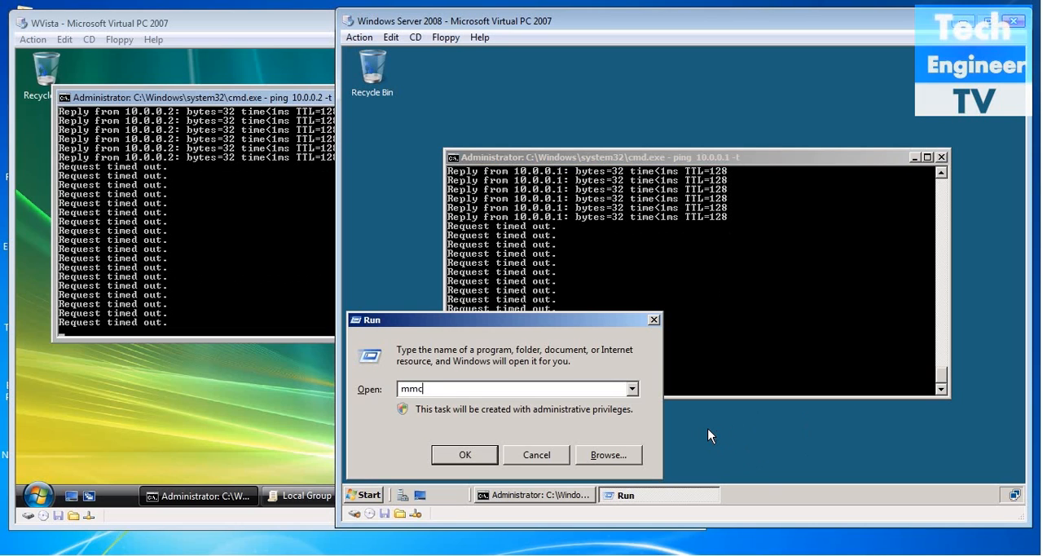
key("Return")
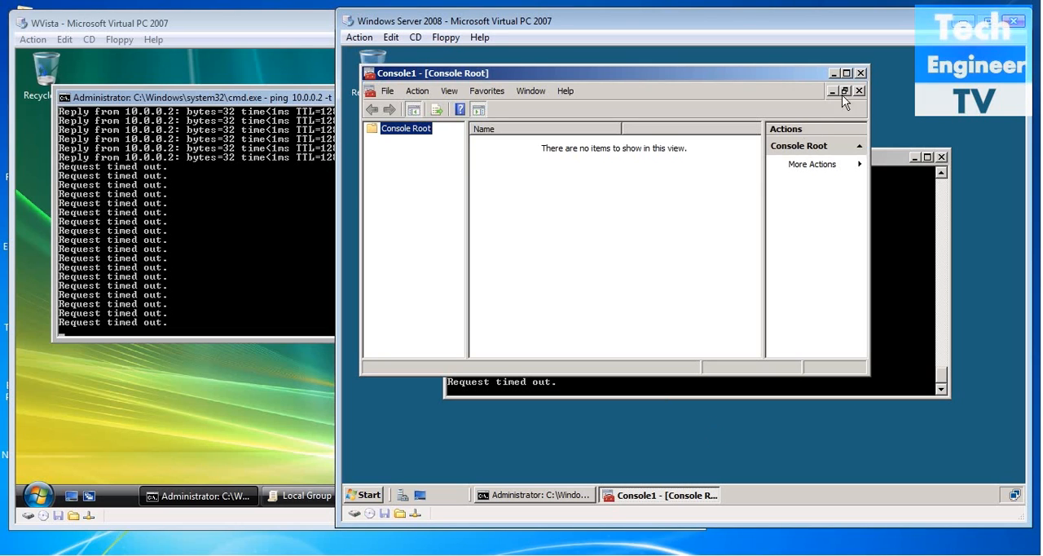
left_click(848, 73)
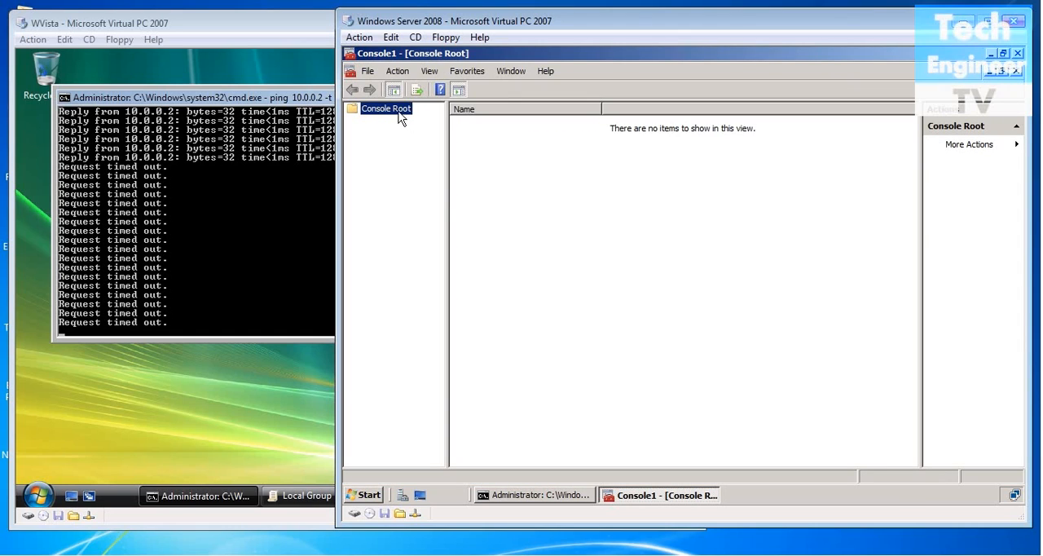
Add the IP Security Policy Management snap-in to the console, set to manage the local computer.
left_click(369, 72)
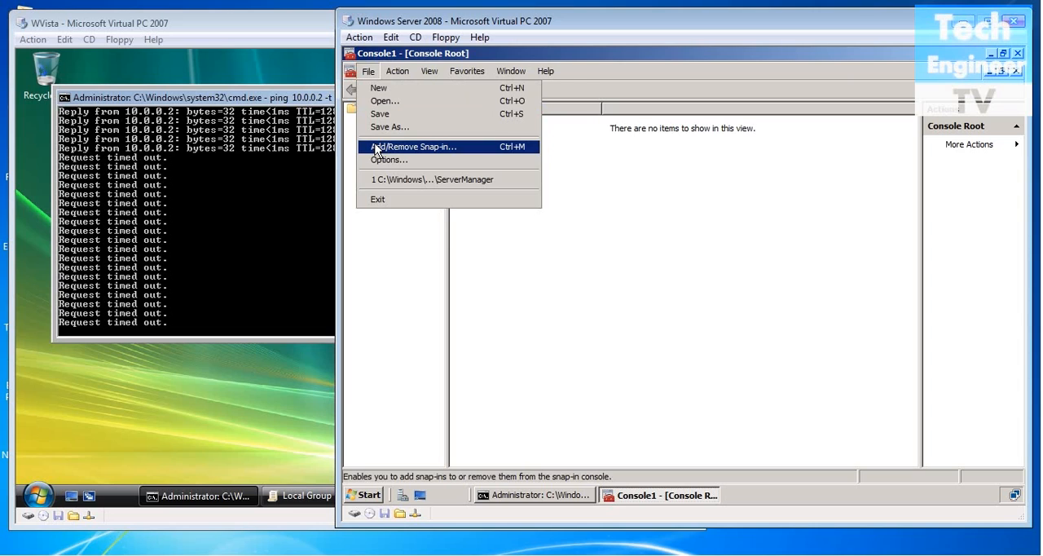
left_click(376, 148)
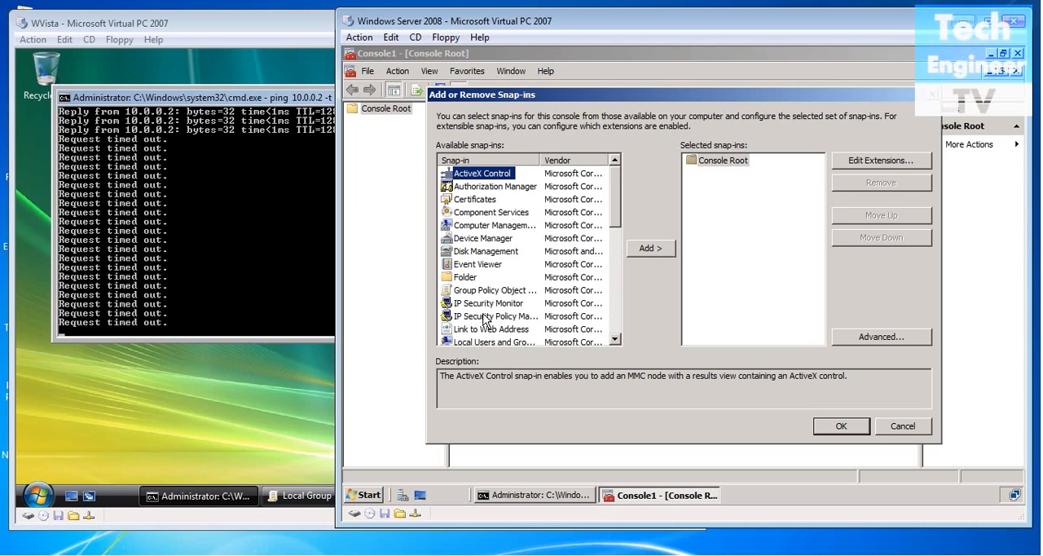
left_click(485, 318)
left_click(646, 247)
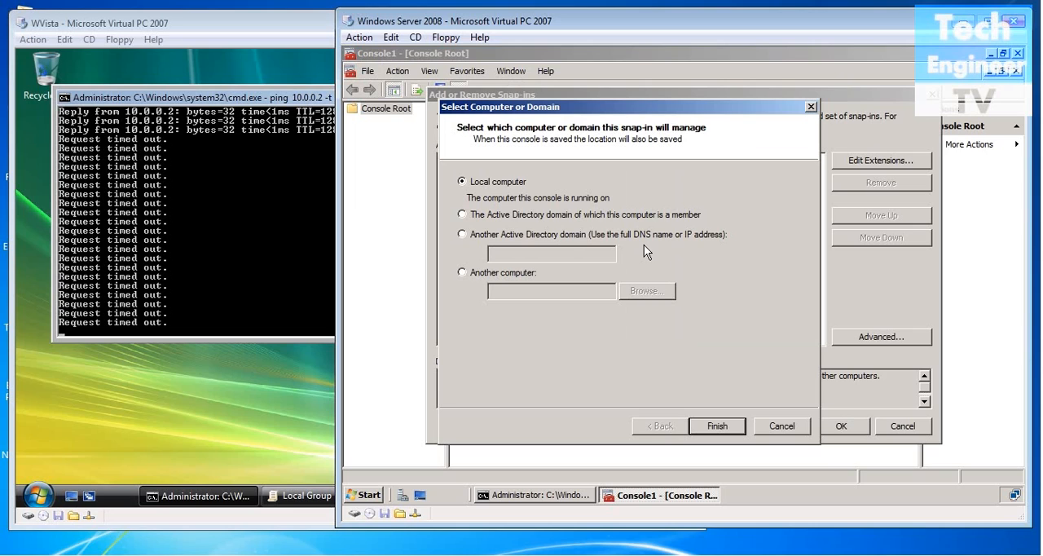
left_click(717, 425)
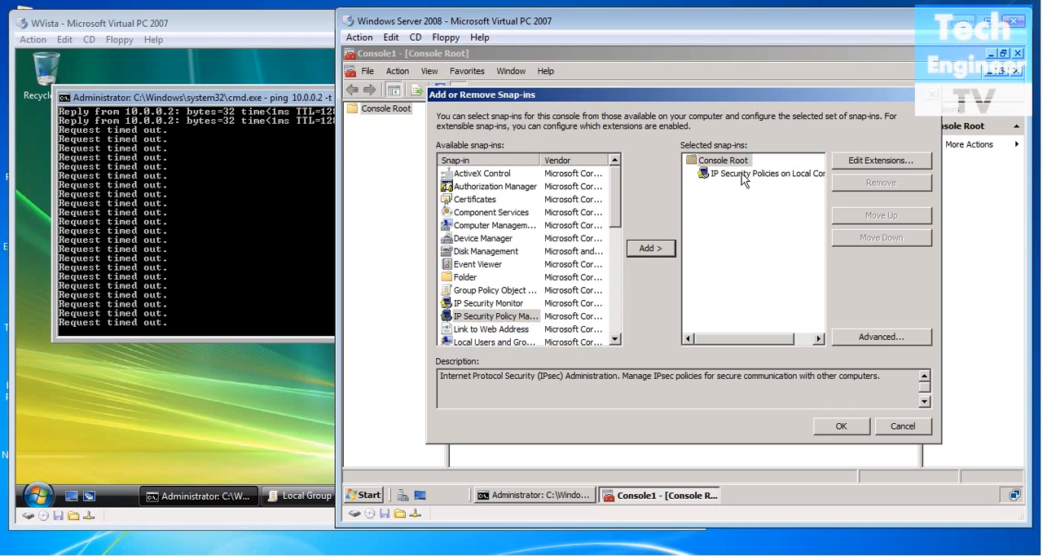
left_click(853, 426)
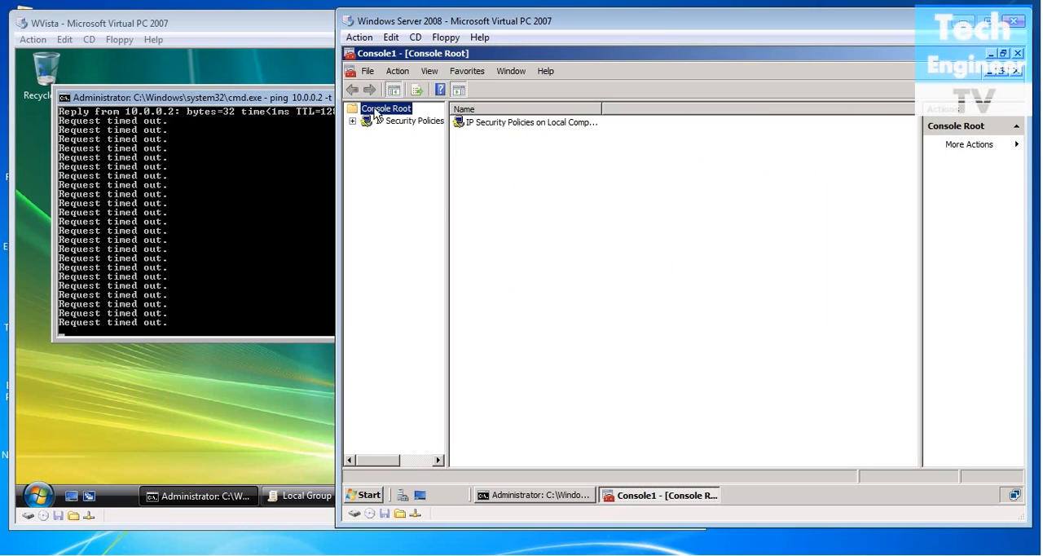
Save the console to the Desktop under the file name IPsec.
left_click(368, 71)
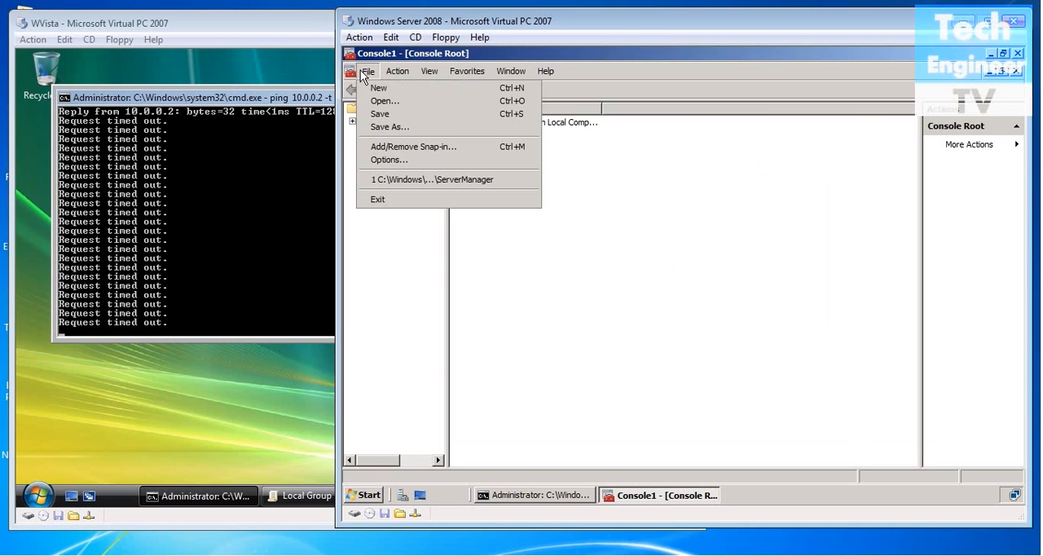
left_click(389, 128)
left_click(525, 221)
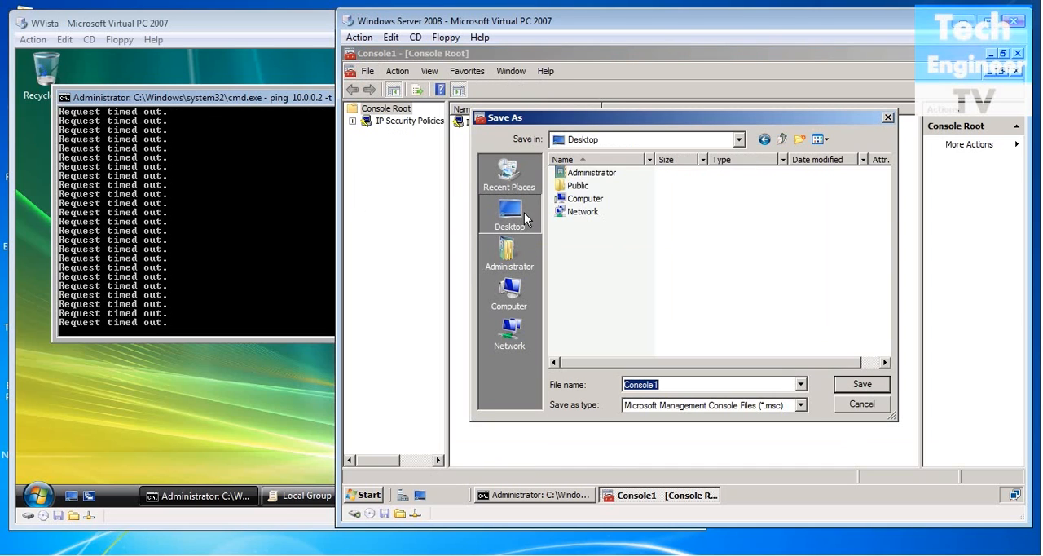
left_click(694, 385)
key("BackSpace")
key("BackSpace")
key("BackSpace")
key("BackSpace")
key("BackSpace")
key("BackSpace")
key("BackSpace")
key("BackSpace")
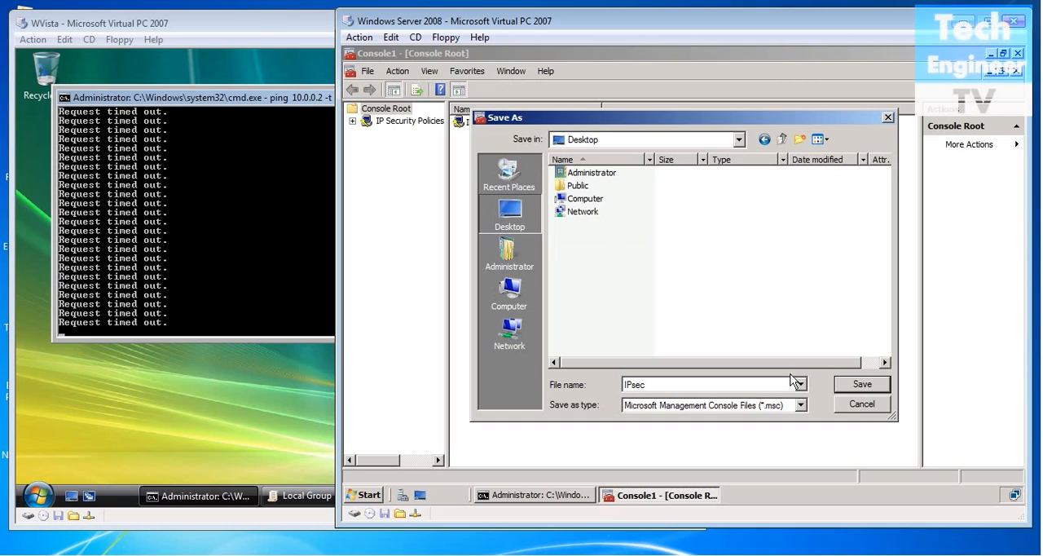
left_click(850, 387)
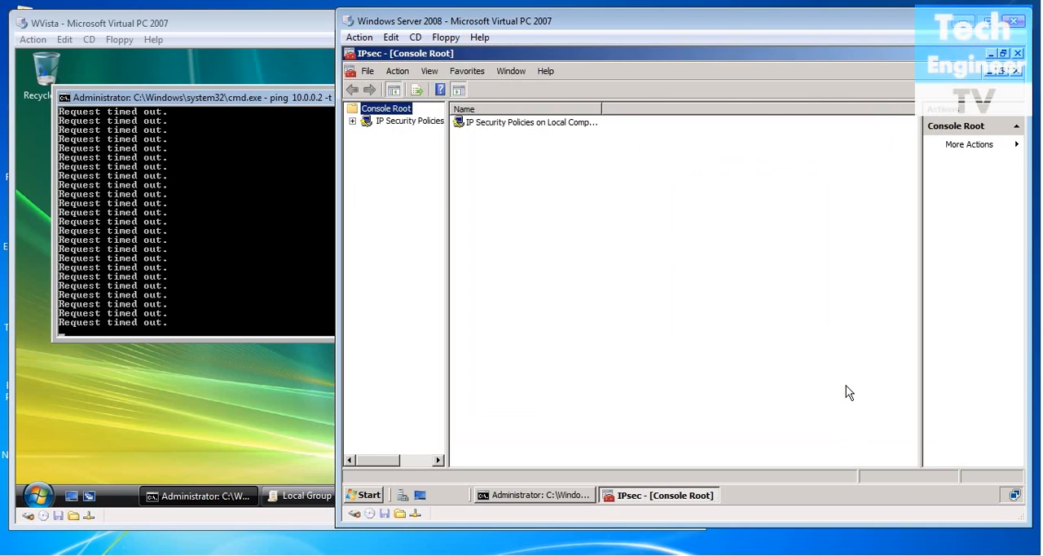
Start a new IP security policy under IP Security Policies on Local Computer and name it TechIPSec.
double_click(503, 127)
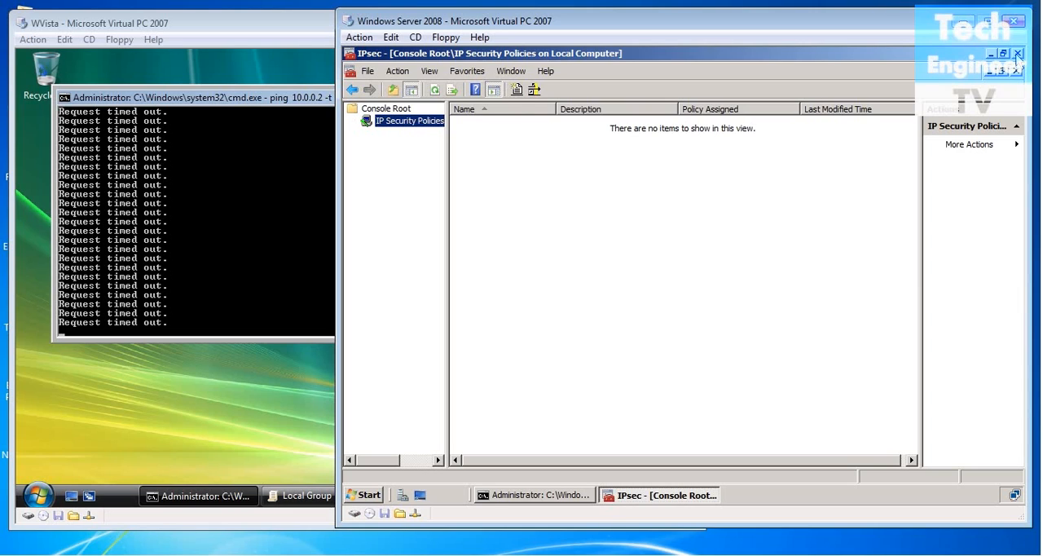
left_click(351, 90)
left_click(512, 122)
right_click(512, 123)
left_click(528, 140)
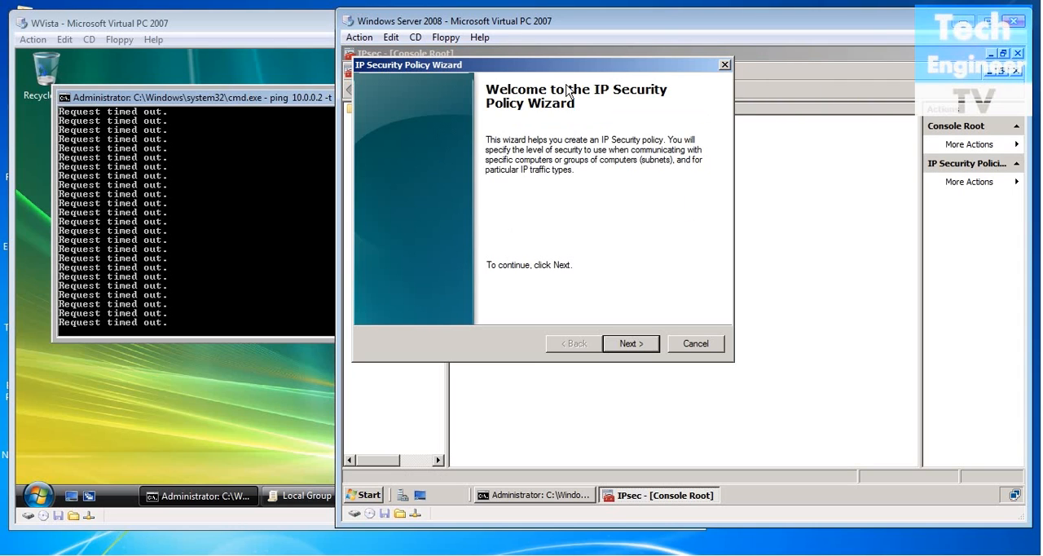
left_click(631, 343)
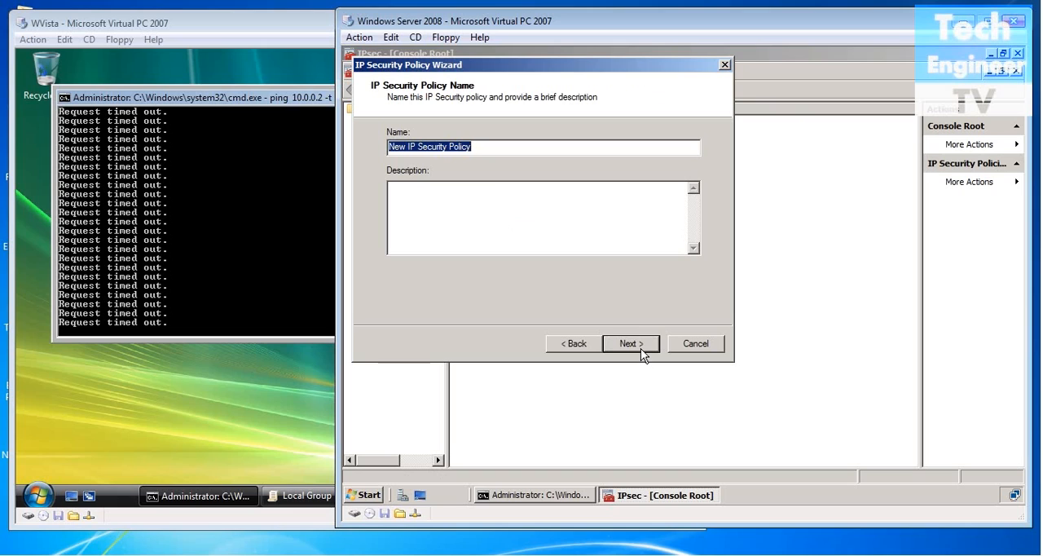
key("BackSpace")
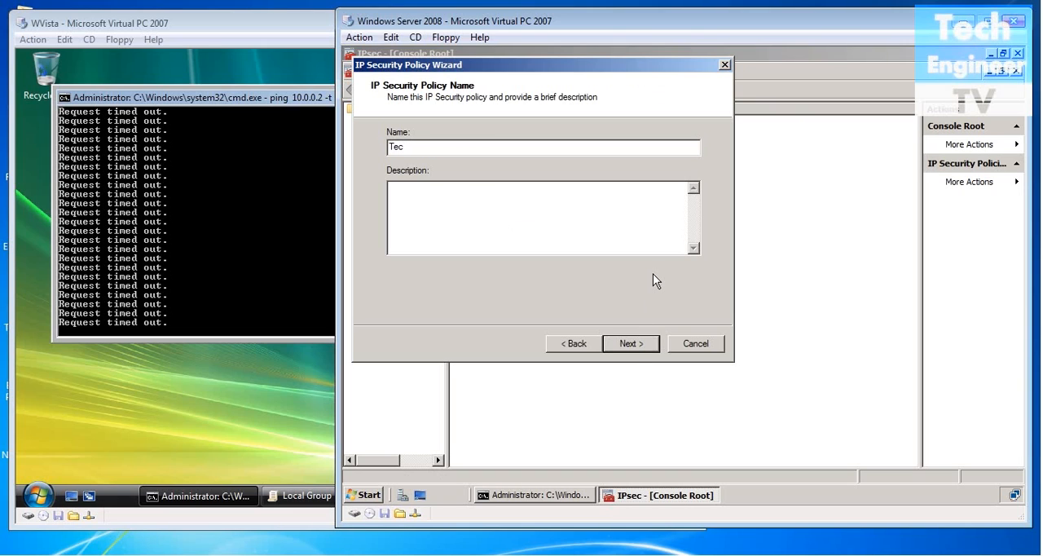
type("TechIPSe")
left_click(631, 343)
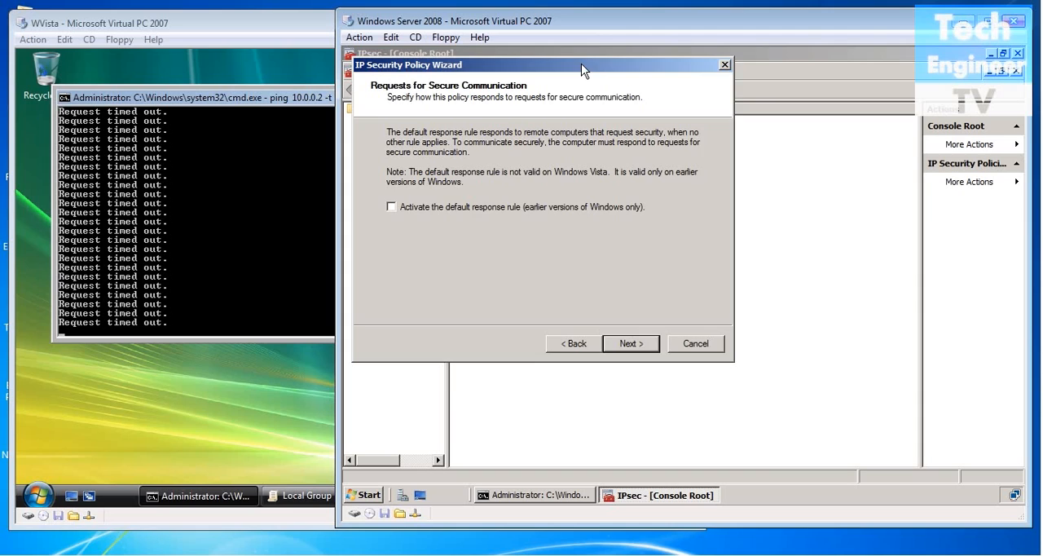
Finish the policy with the default response rule left inactive, and open its properties for editing.
left_click_drag(581, 64, 589, 89)
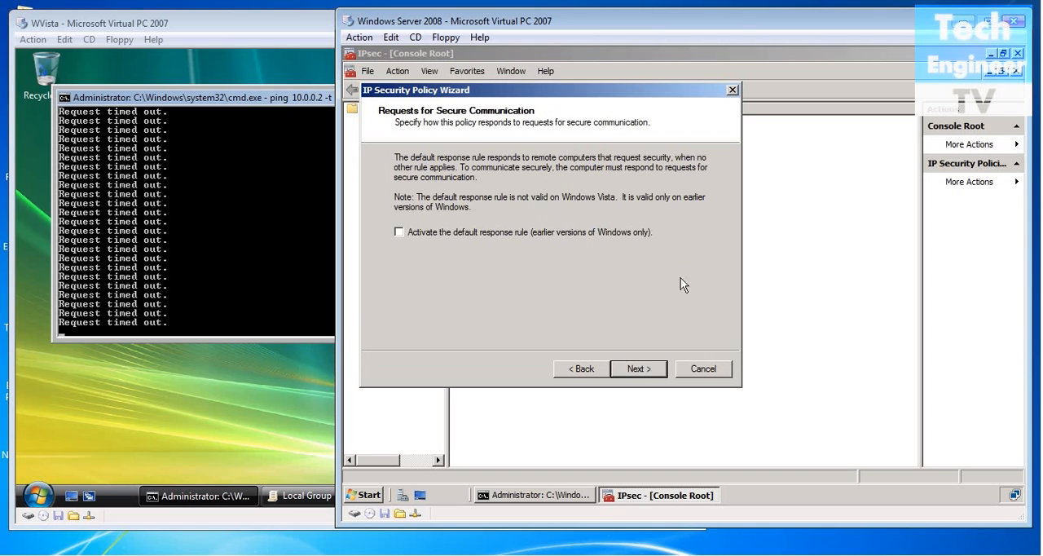
left_click(640, 369)
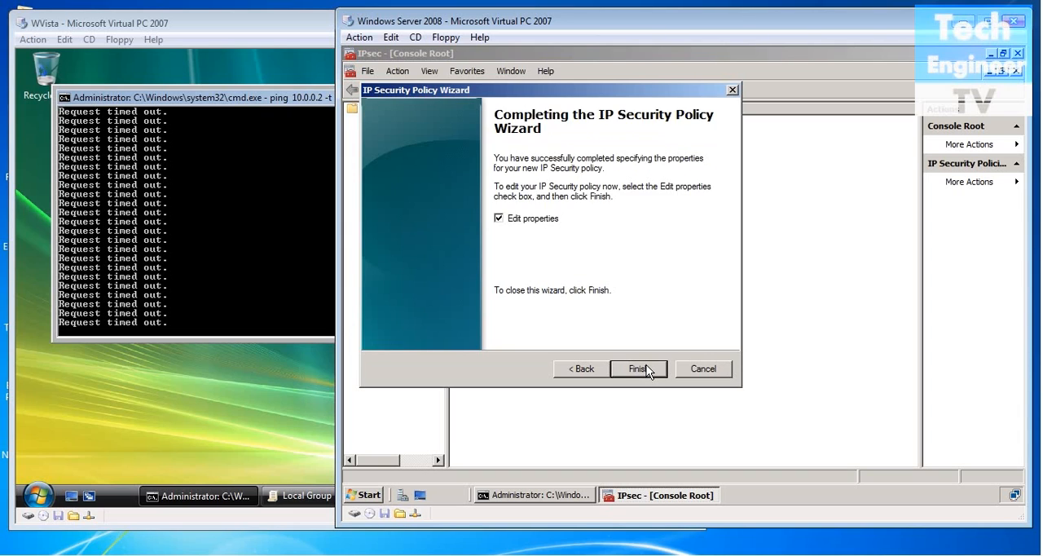
left_click(646, 369)
left_click_drag(676, 108, 622, 107)
Start a new security rule in TechIPSec that specifies no tunnel and applies to all network connections.
left_click(537, 385)
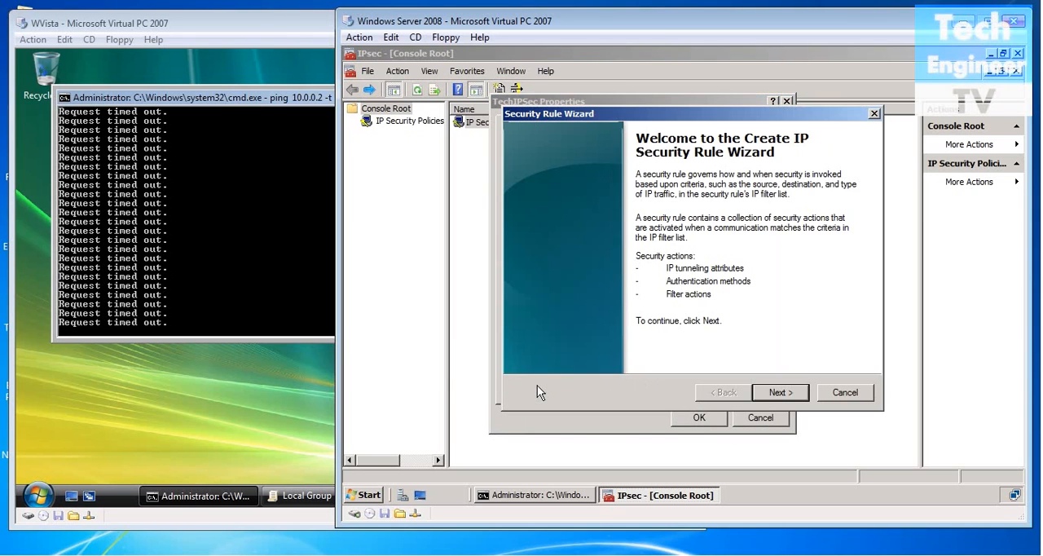
left_click(778, 392)
left_click_drag(781, 114, 751, 114)
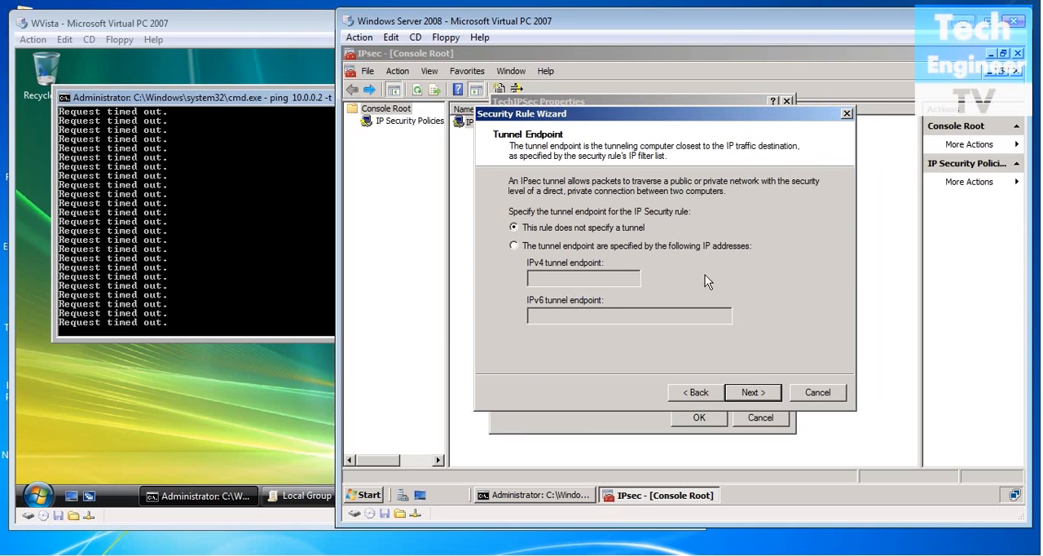
left_click(756, 393)
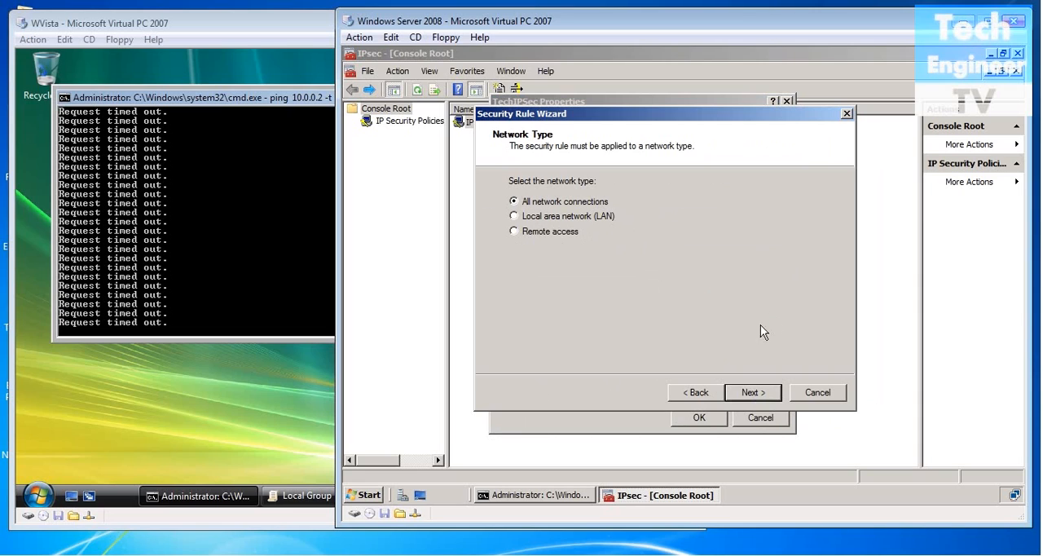
left_click(754, 392)
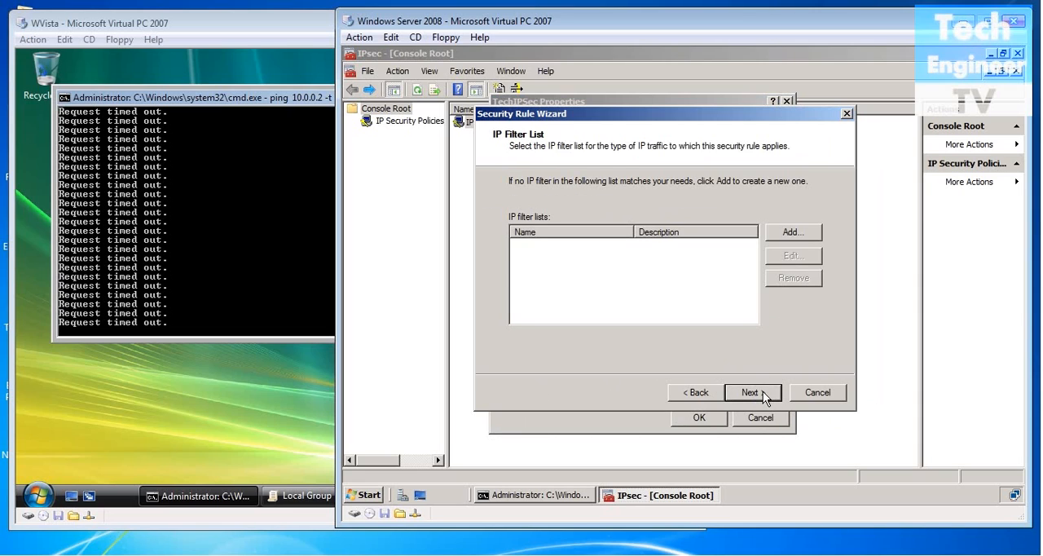
Create an IP filter list named TechIPList for the rule and start a mirrored filter without a description in it.
left_click(793, 232)
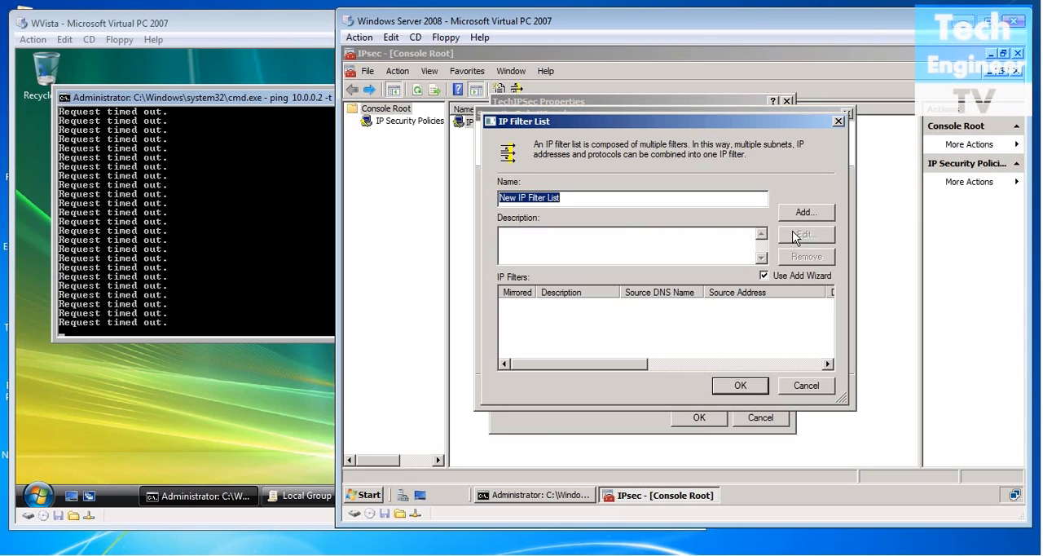
key("BackSpace")
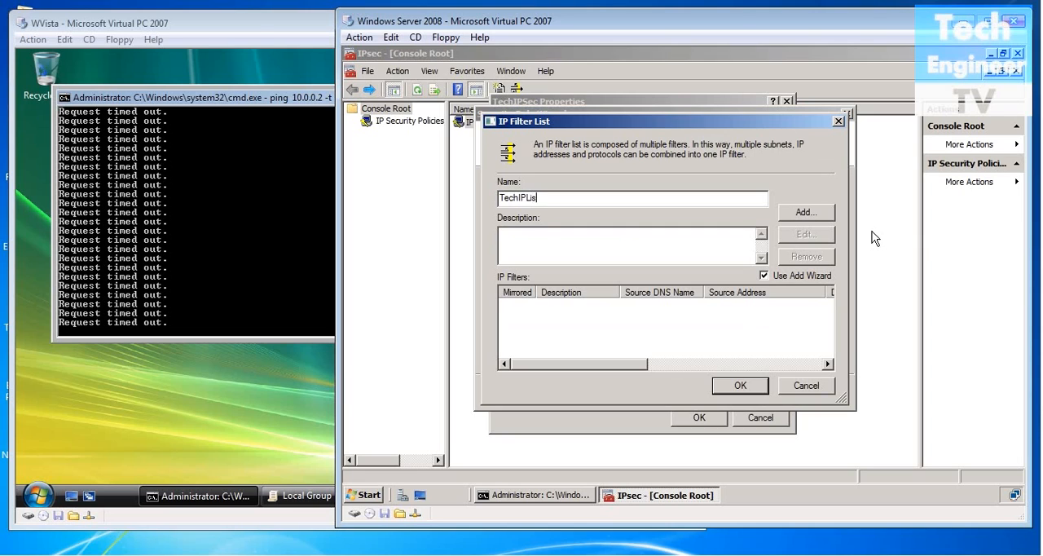
left_click(821, 213)
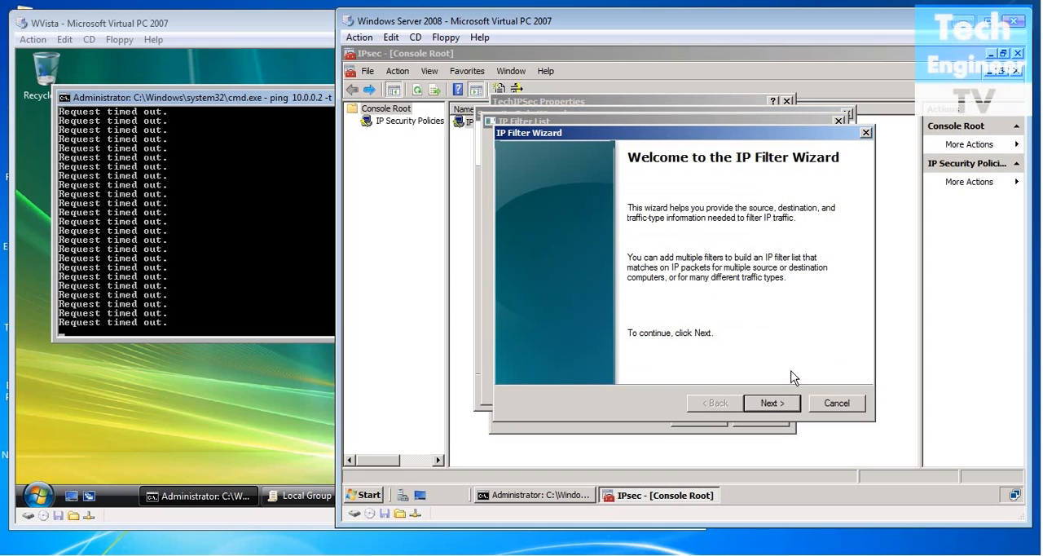
left_click(769, 402)
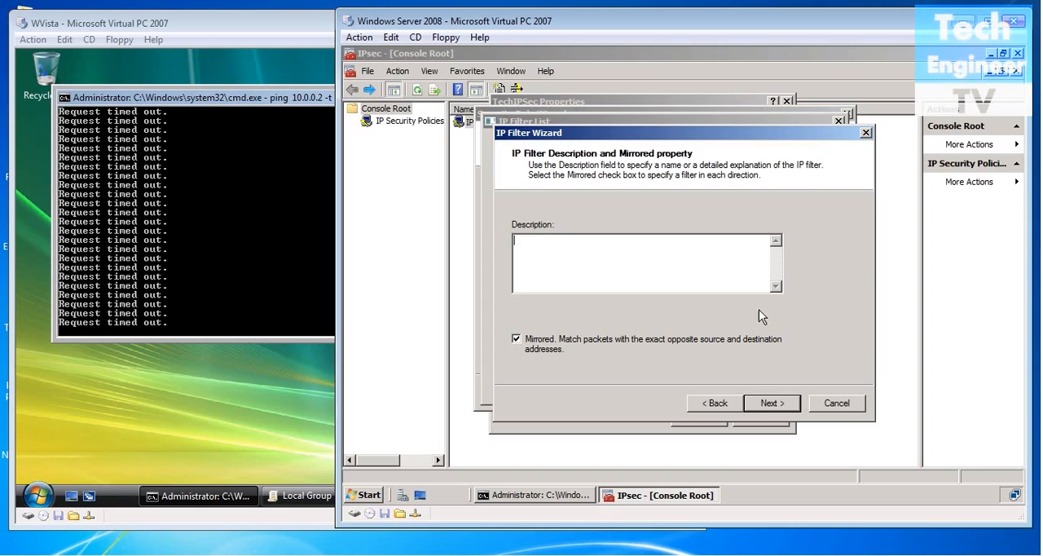
left_click(773, 402)
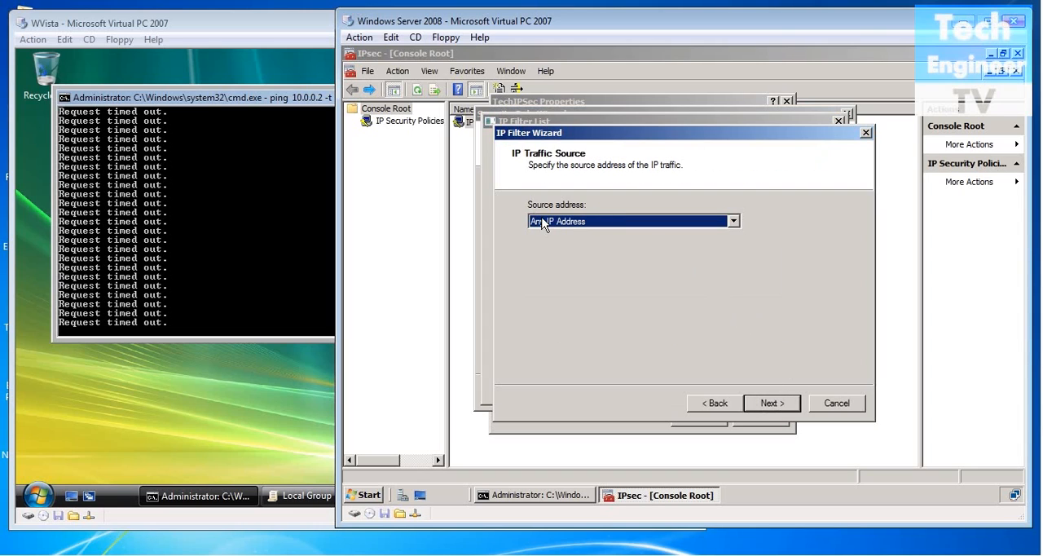
Set the filter's source and destination to Any IP Address and its protocol type to Any, and finish the filter.
left_click(629, 226)
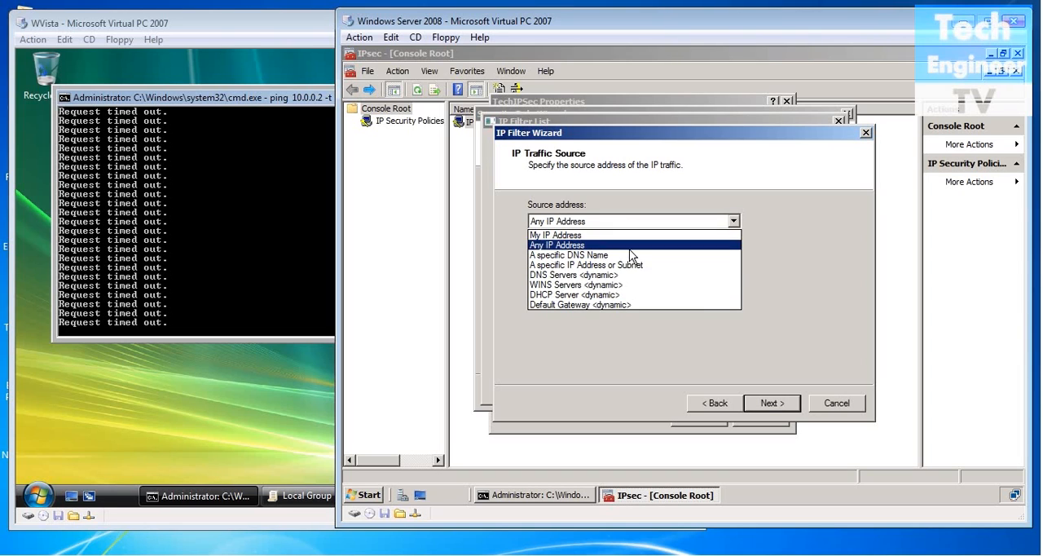
left_click(629, 247)
left_click(771, 412)
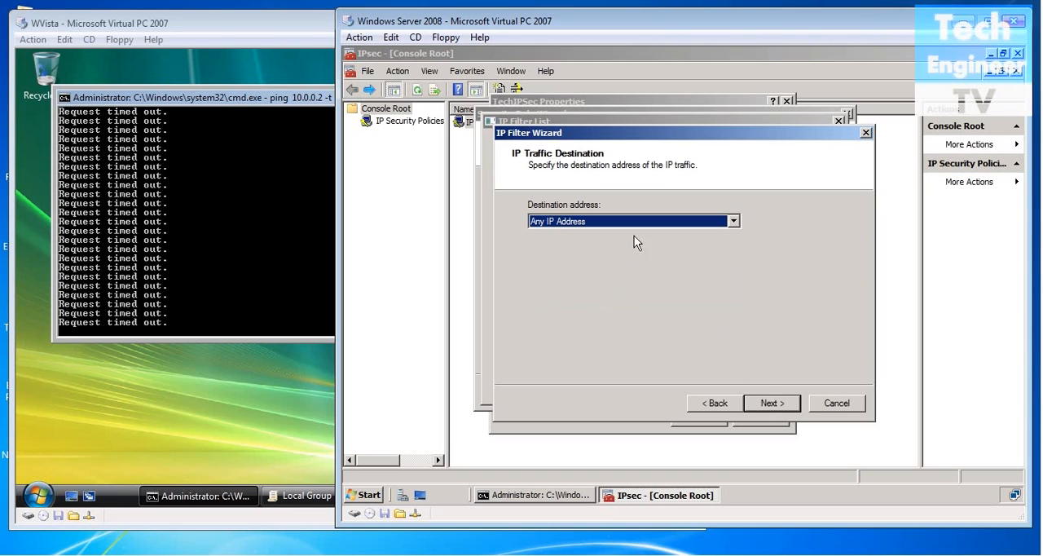
left_click(782, 406)
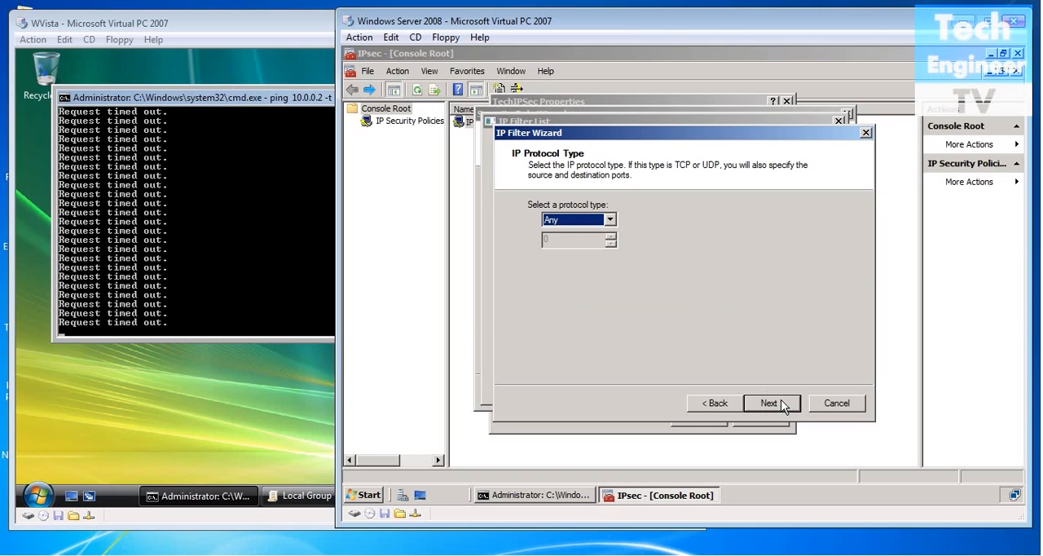
left_click(611, 221)
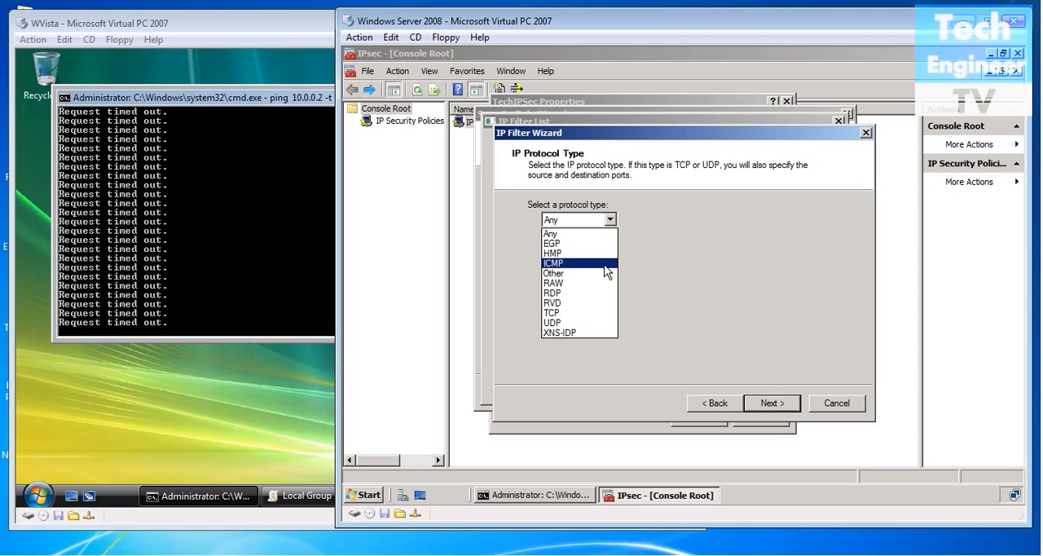
left_click(604, 234)
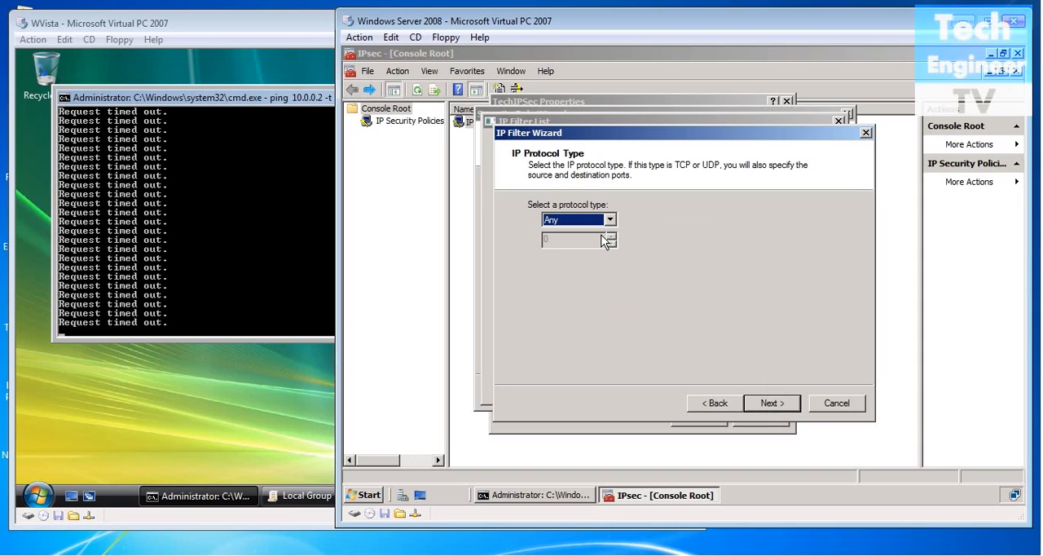
left_click(769, 404)
left_click(771, 404)
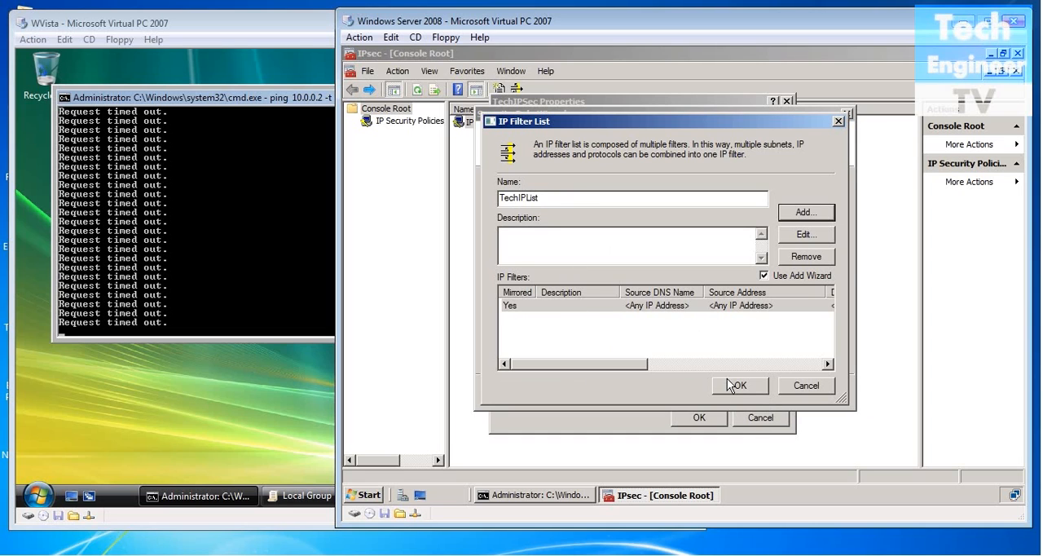
Confirm TechIPList and select it as the security rule's IP filter list.
left_click(732, 386)
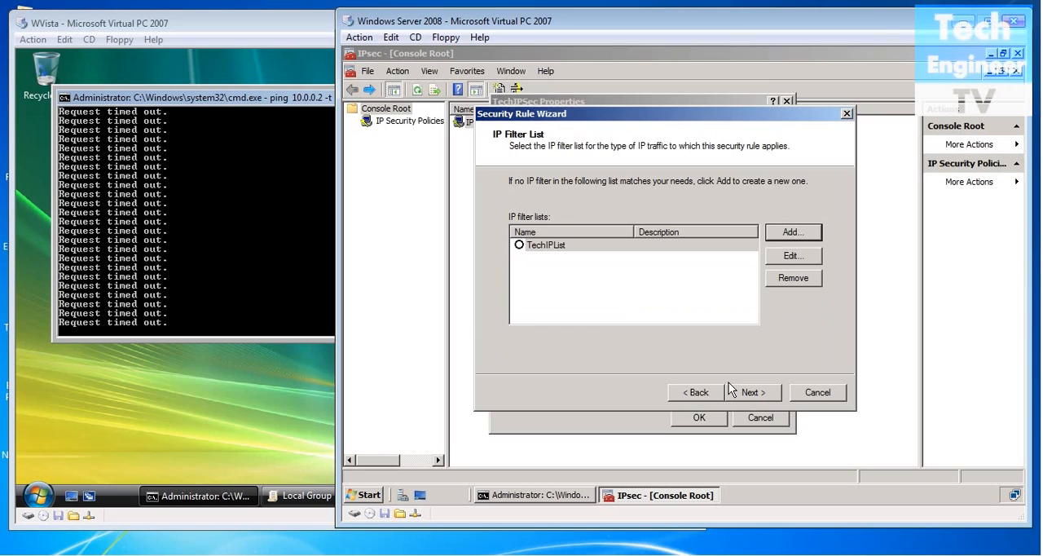
left_click(520, 245)
left_click(753, 391)
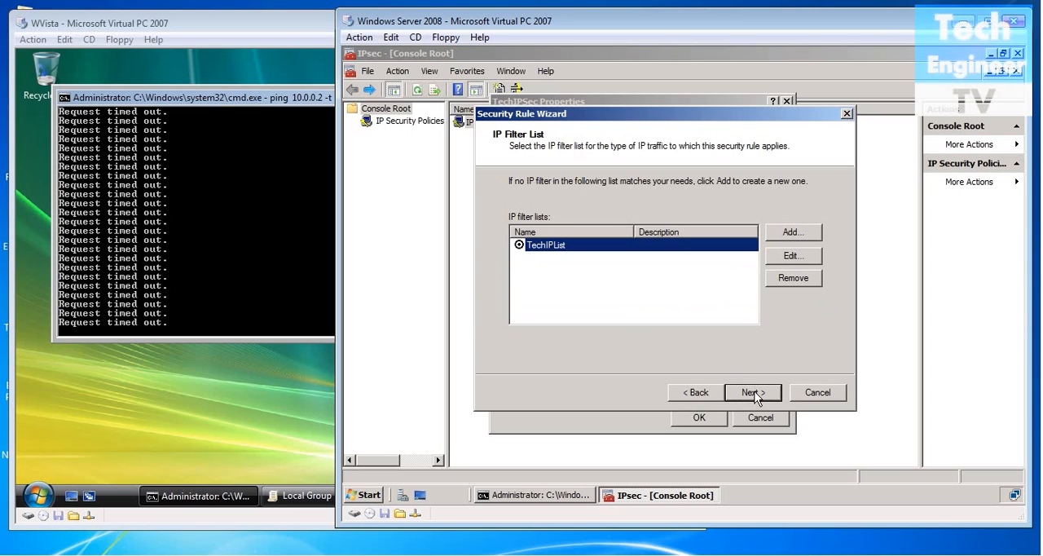
Start a new filter action named TechIPFilter for the security rule, leaving its description empty.
left_click(791, 233)
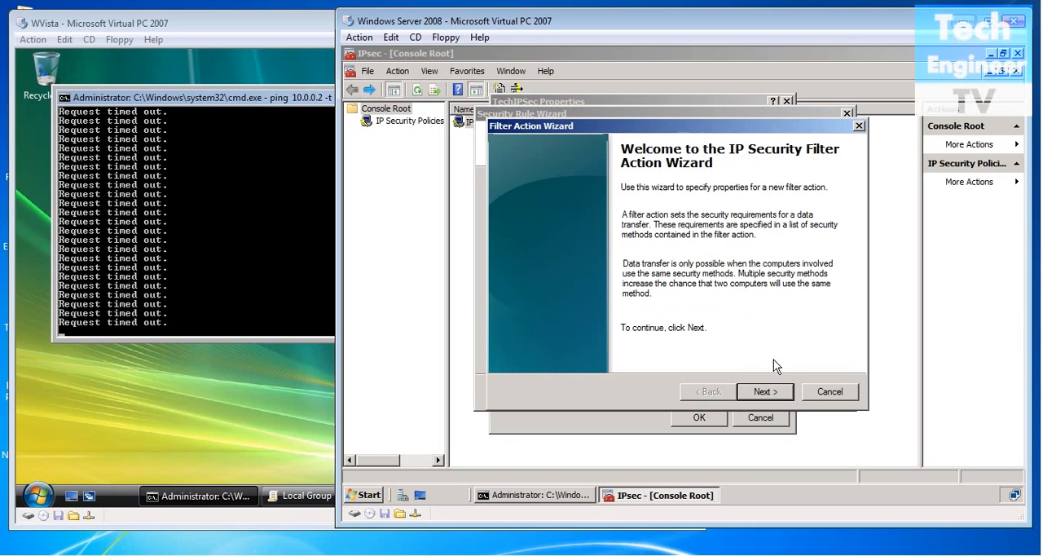
left_click(764, 392)
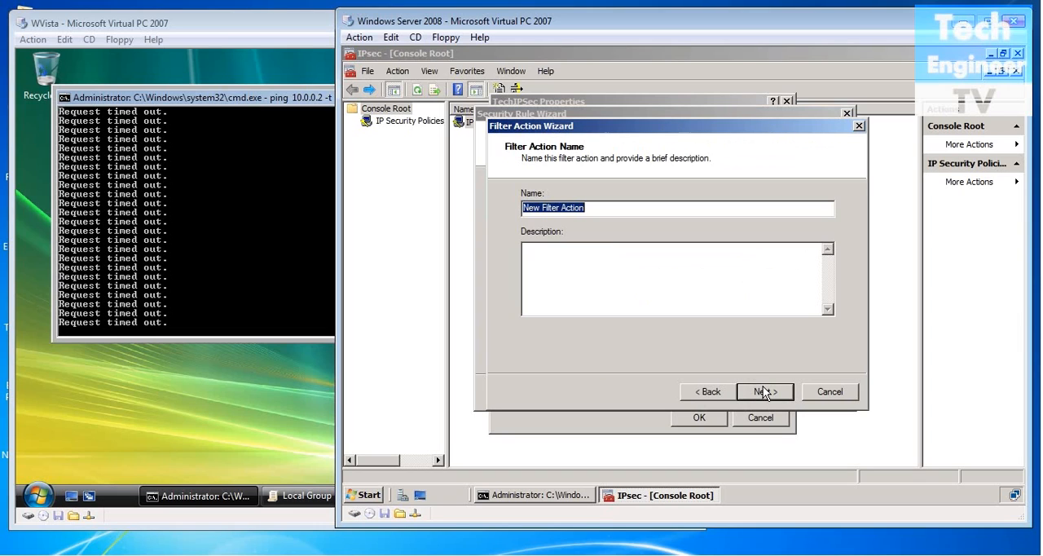
key("BackSpace")
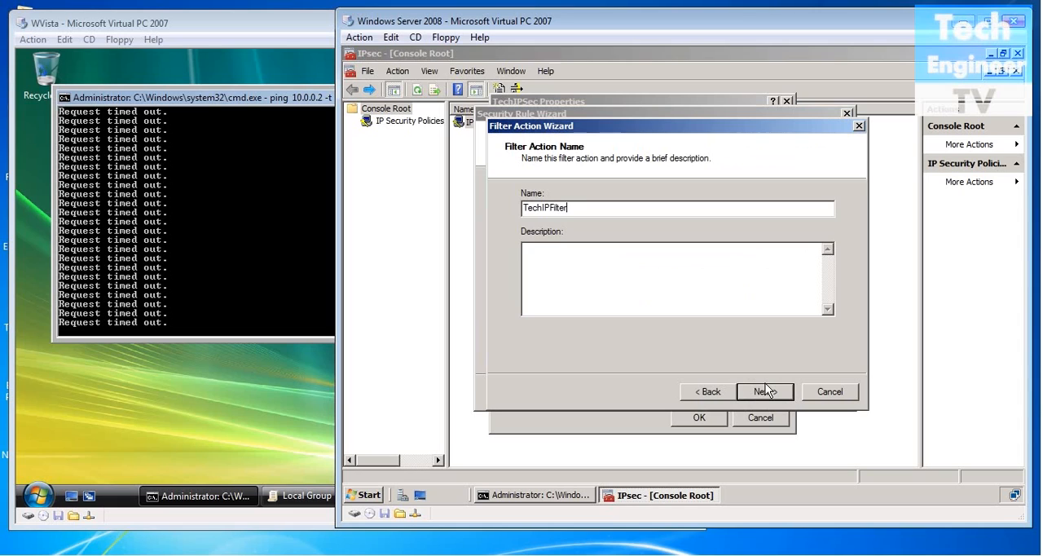
left_click(766, 391)
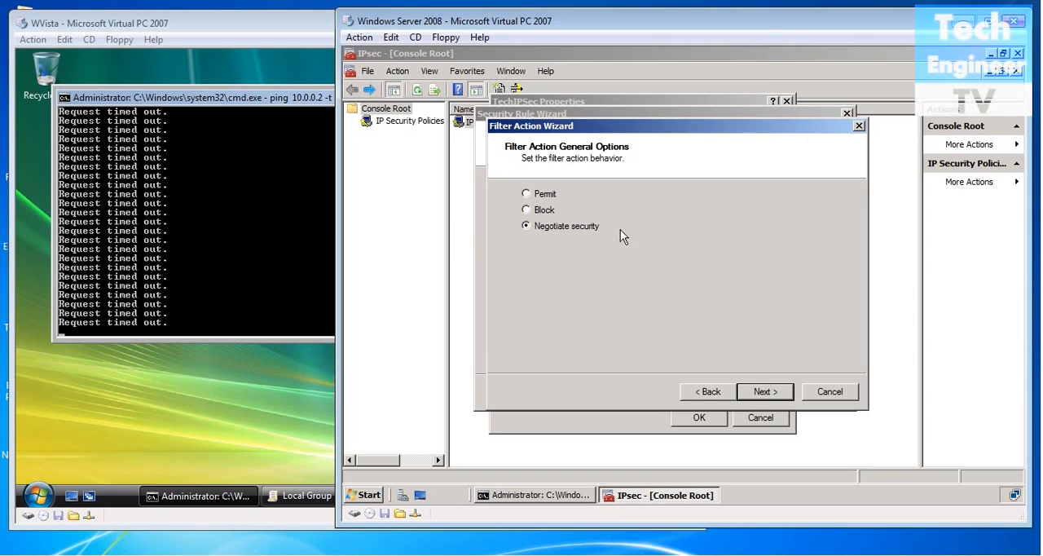
Make TechIPFilter negotiate security with integrity and encryption, disallow unsecured communication, and select it as the rule's filter action.
left_click(765, 392)
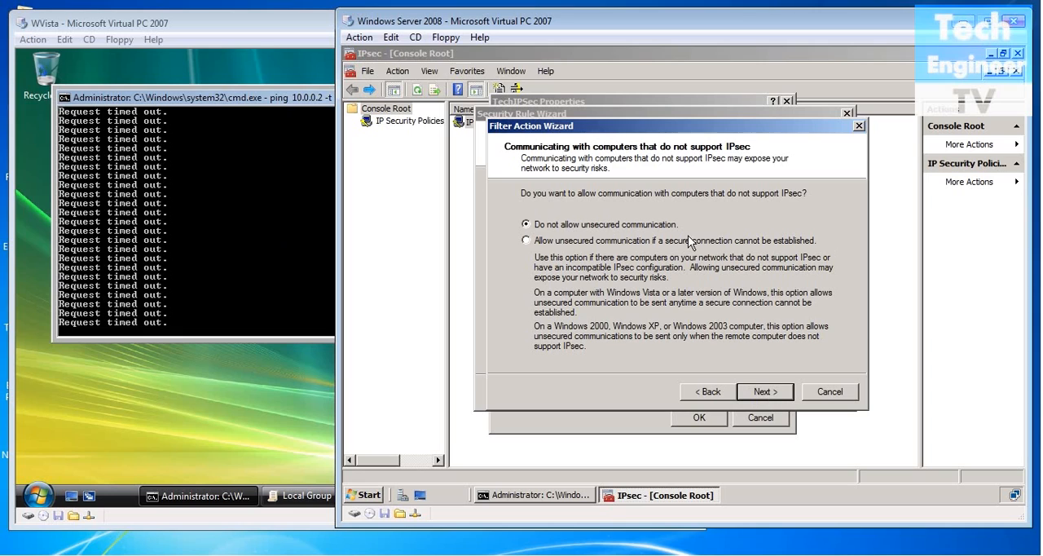
left_click(762, 398)
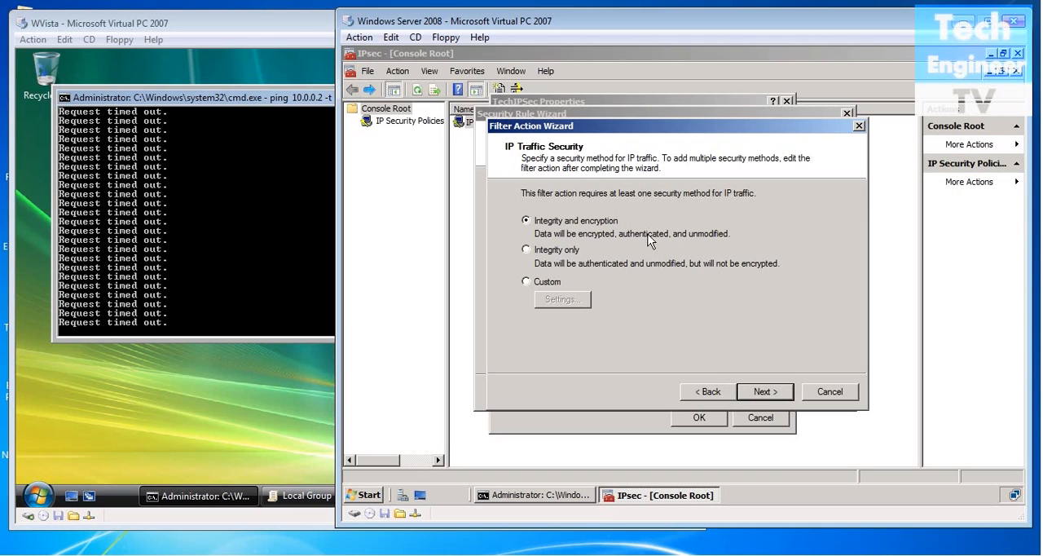
left_click(767, 392)
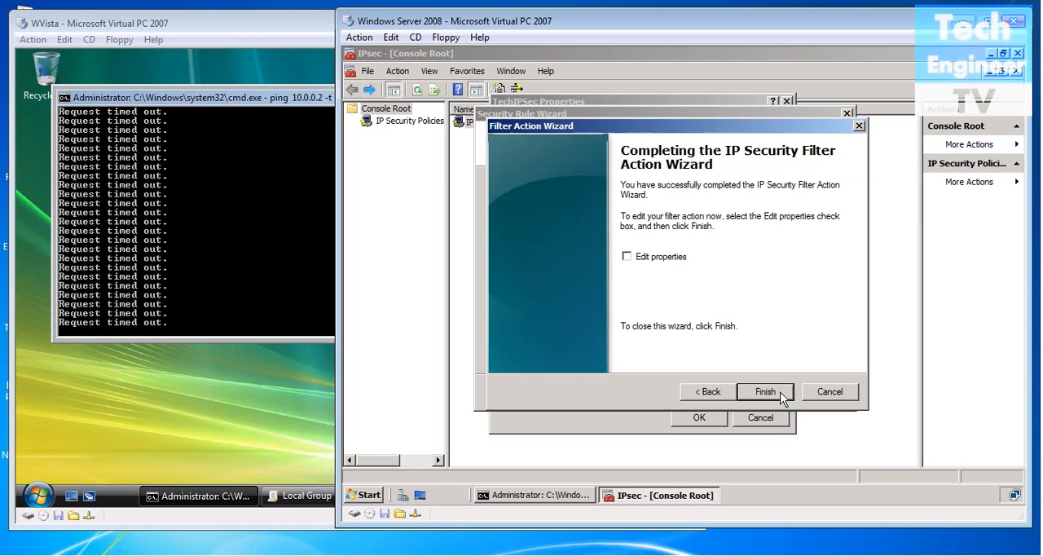
left_click(781, 394)
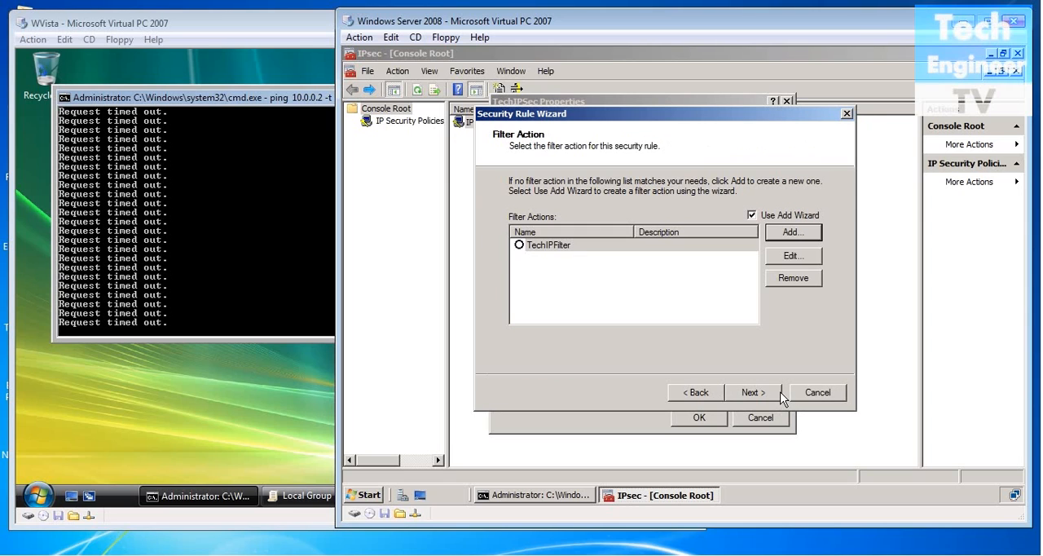
left_click(518, 245)
left_click(746, 393)
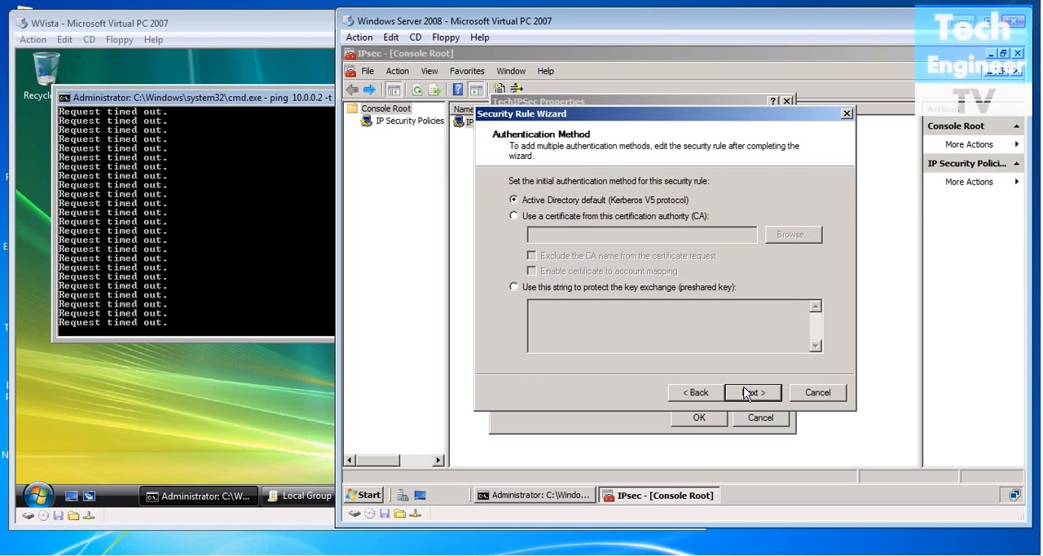
Set the rule's authentication method to a preshared key, enter the key, and finish the rule and TechIPSec's properties.
left_click(607, 287)
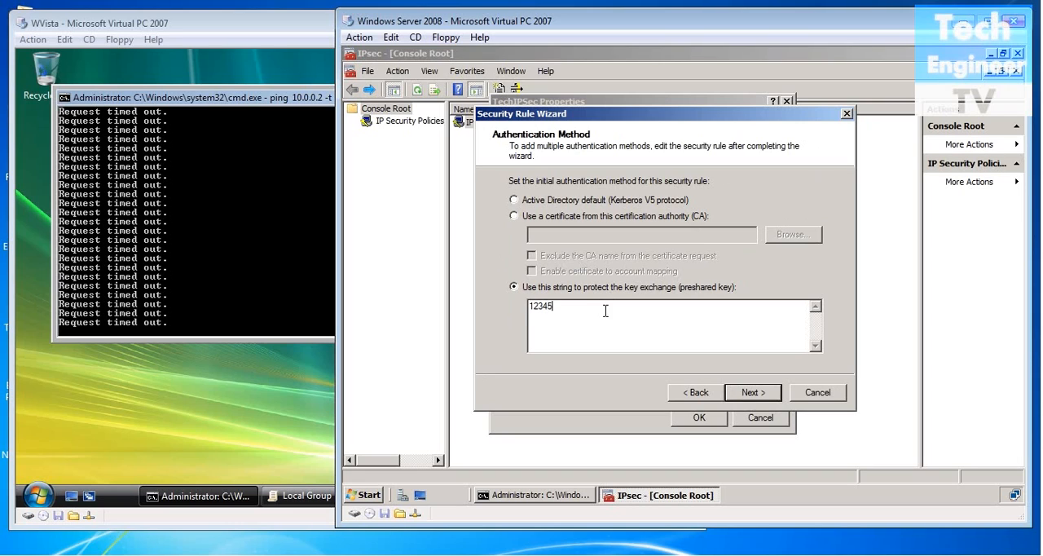
left_click(745, 395)
left_click(748, 395)
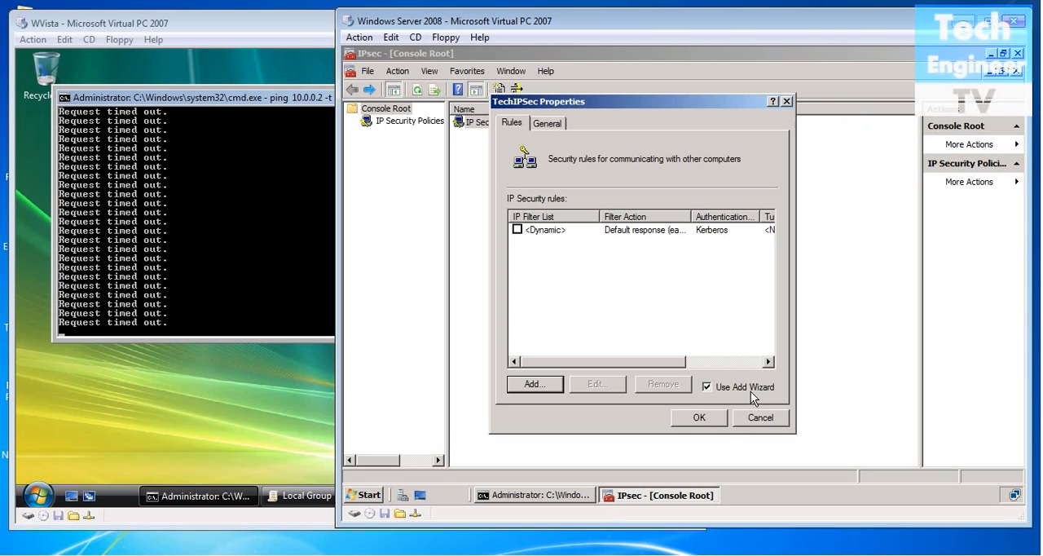
left_click(698, 418)
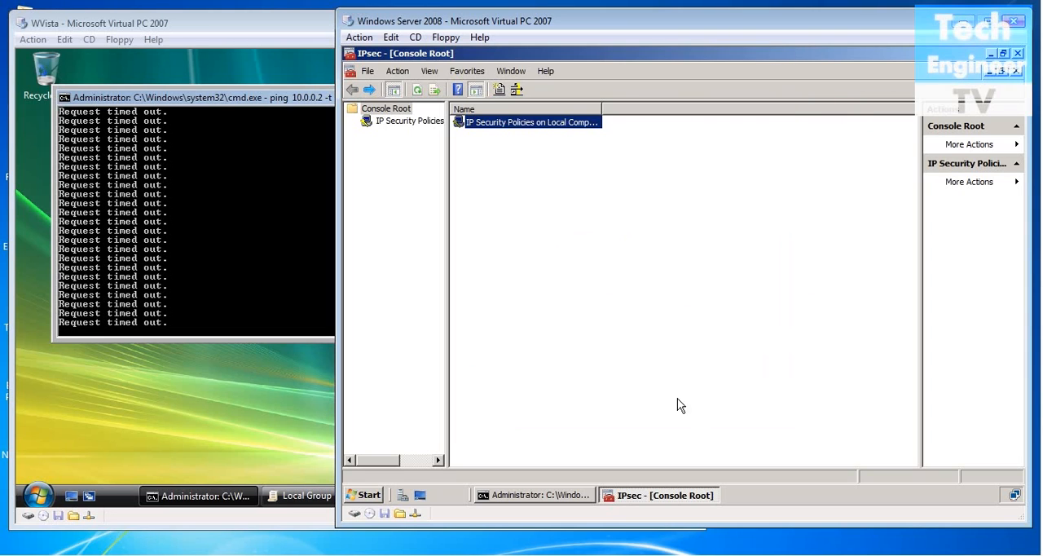
Assign the TechIPSec policy in IP Security Policies on Local Computer on Windows Server 2008.
double_click(521, 128)
left_click(494, 129)
right_click(492, 126)
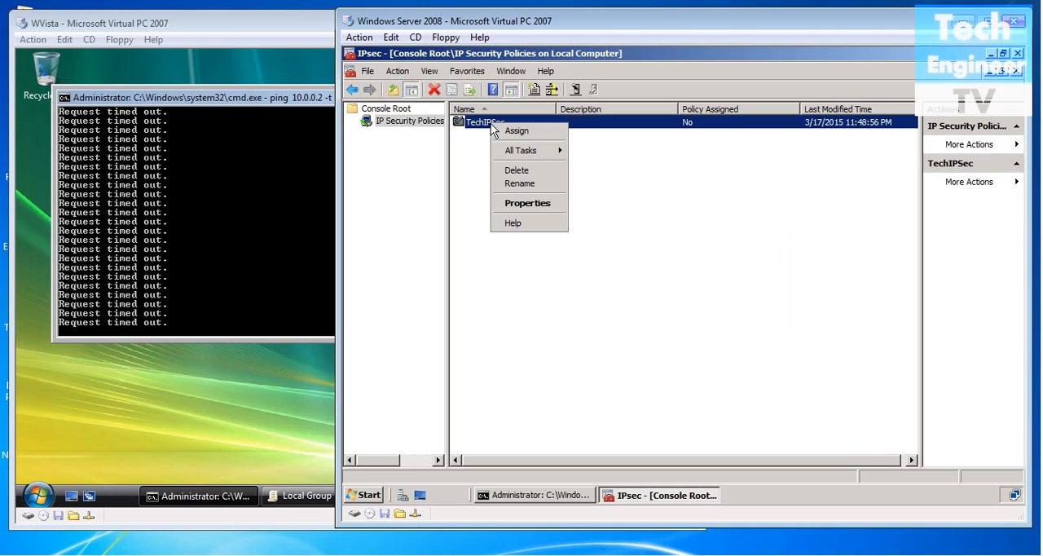
left_click(498, 133)
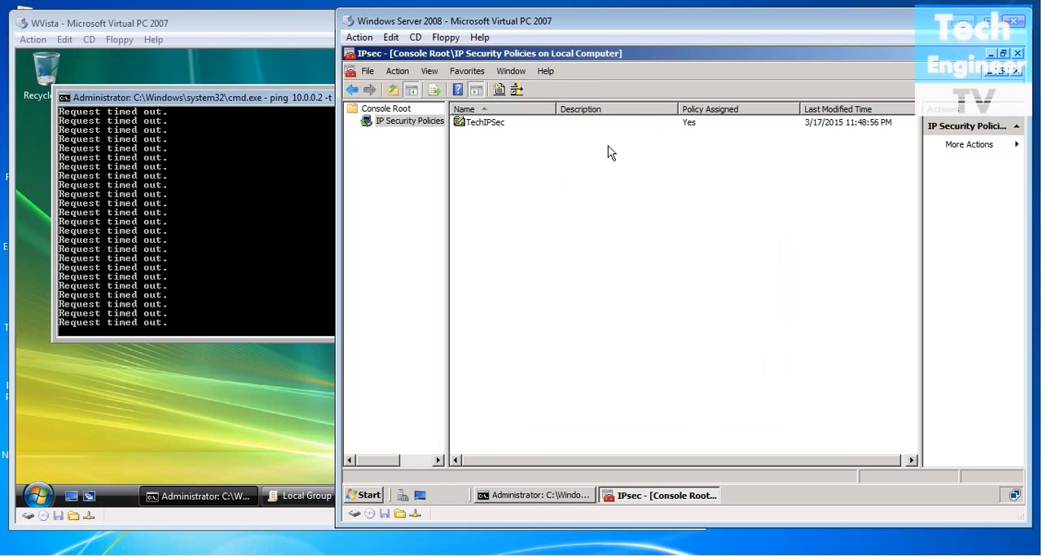
Minimize the IPsec console and check the continuous ping output on both Windows Server 2008 and Windows Vista.
left_click(989, 54)
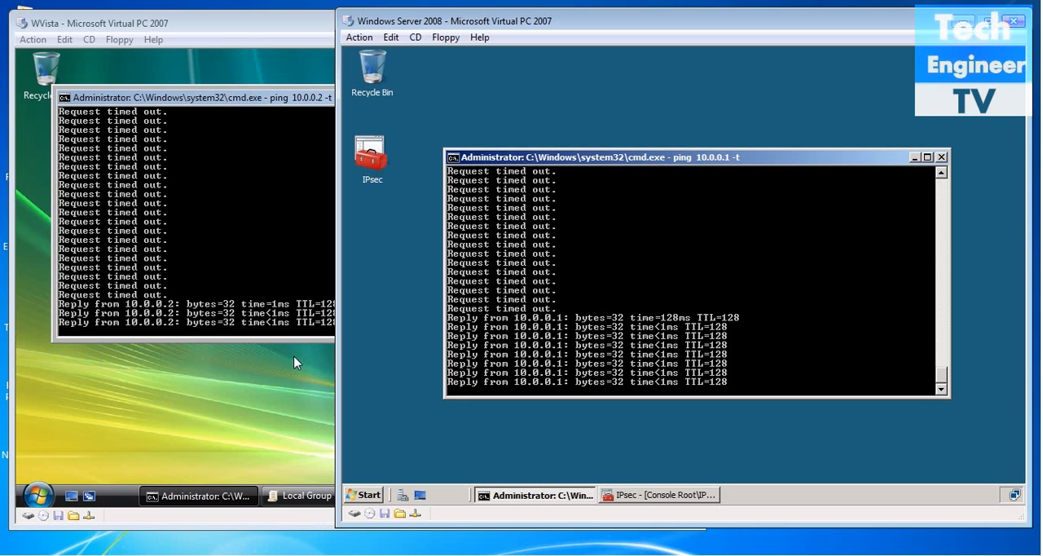
left_click(293, 326)
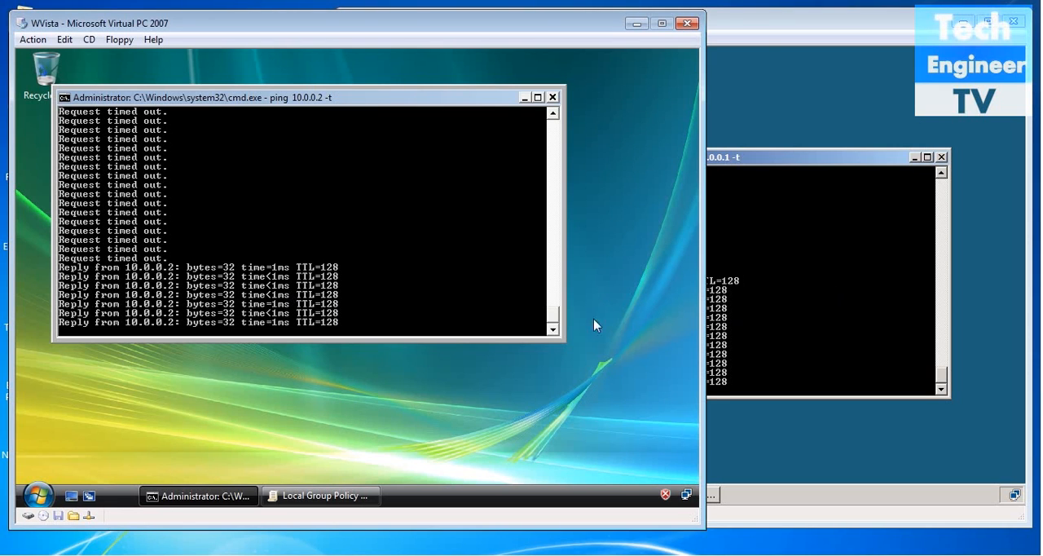
left_click(808, 316)
left_click(295, 452)
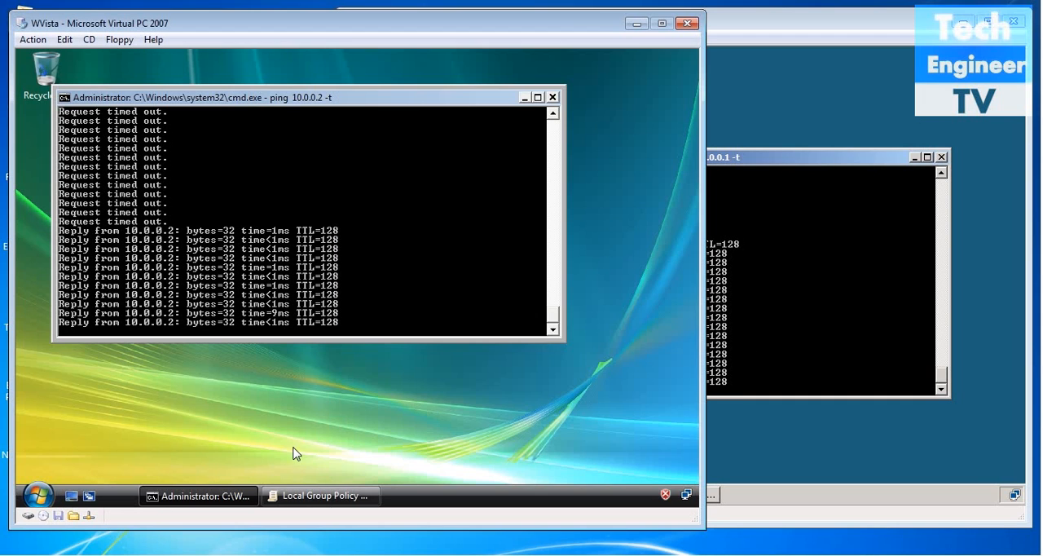
Review the filter action, authentication, tunnel and connection type settings of the TechIPFilter rule in Vista's TechIPPolicy.
left_click(302, 496)
double_click(333, 133)
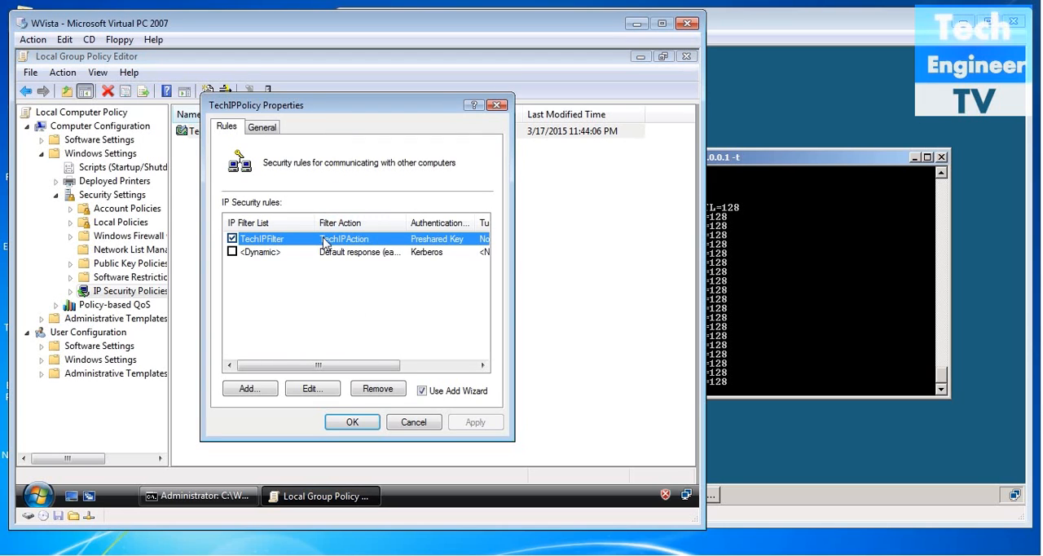
left_click(288, 389)
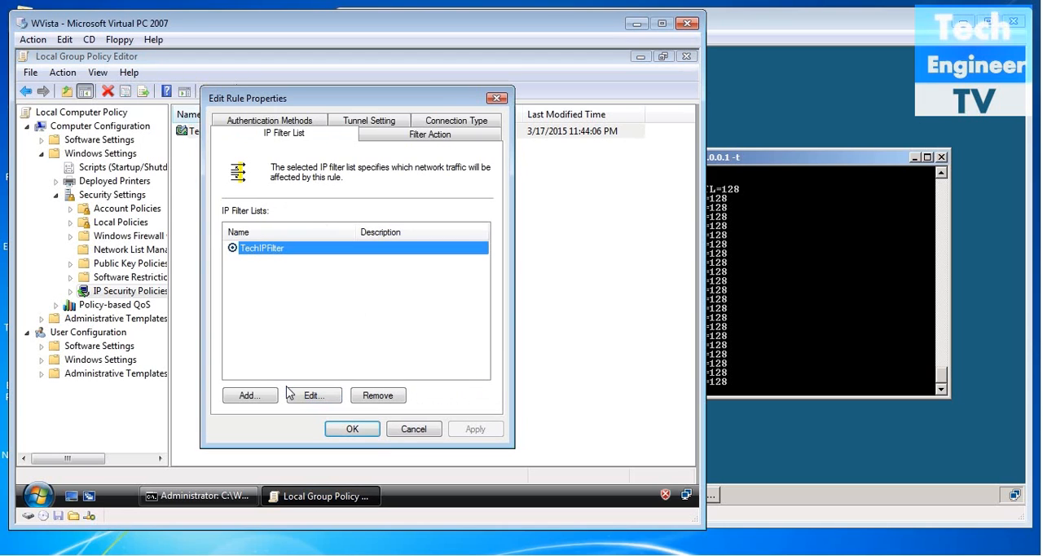
left_click(298, 121)
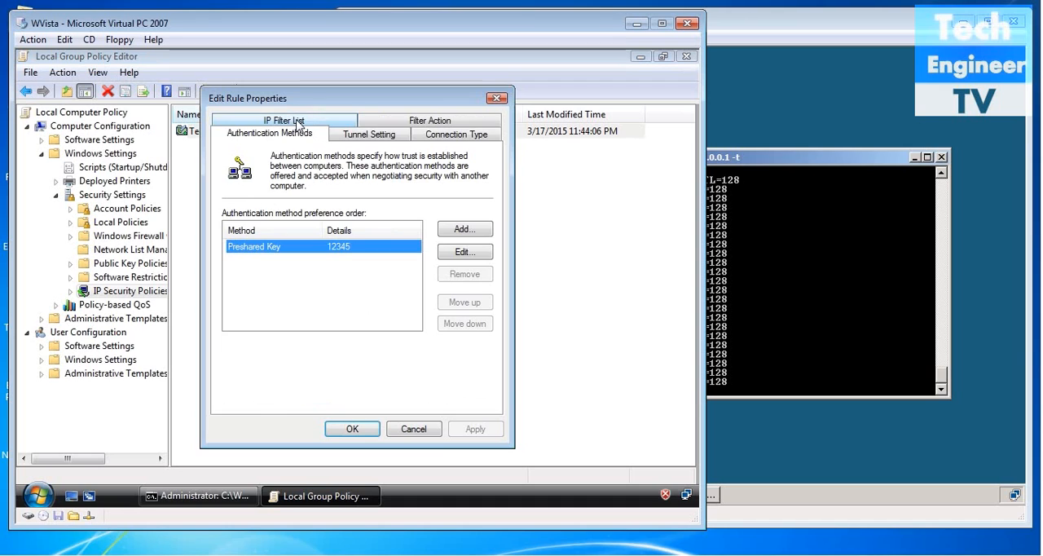
left_click(383, 122)
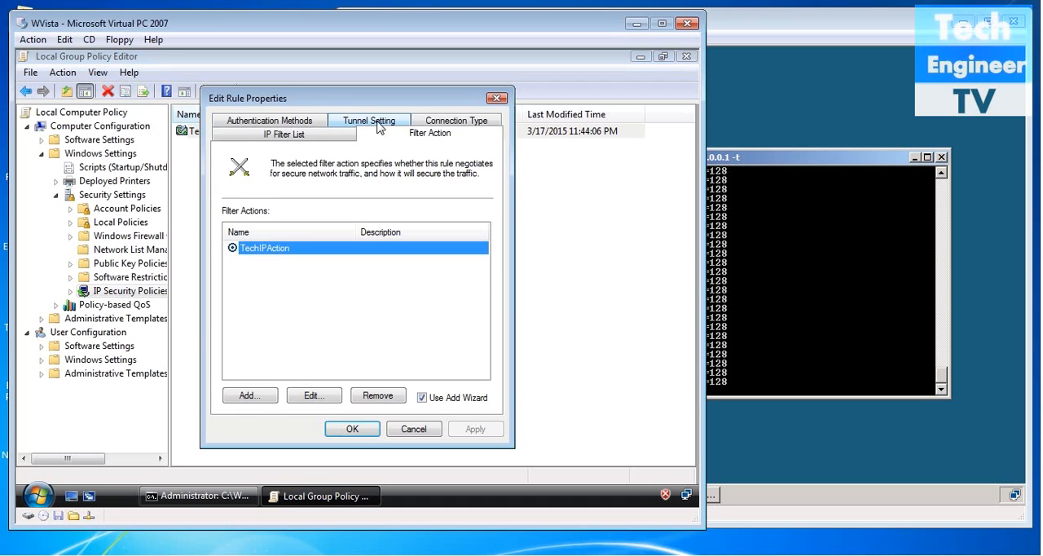
left_click(296, 122)
left_click(390, 137)
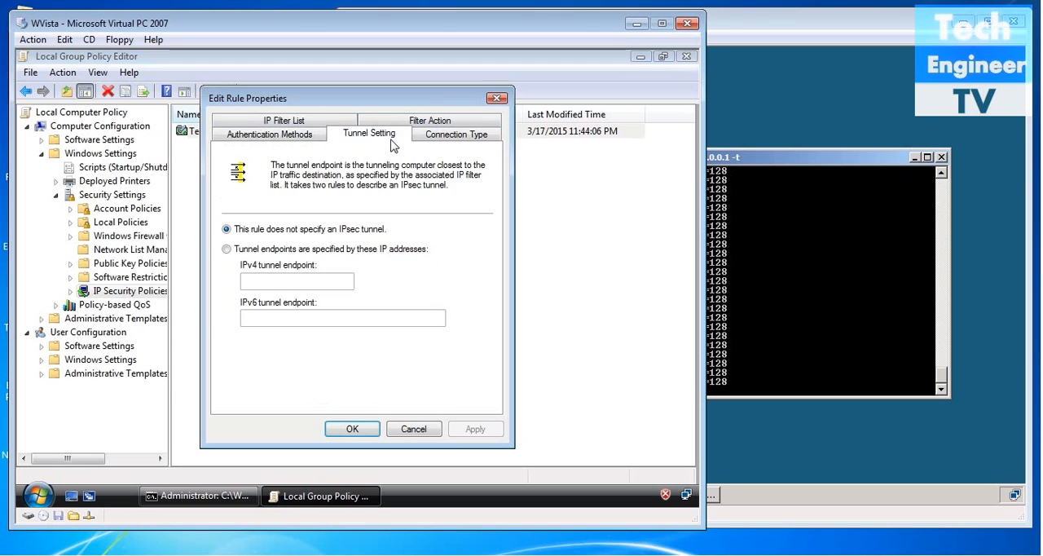
left_click(440, 137)
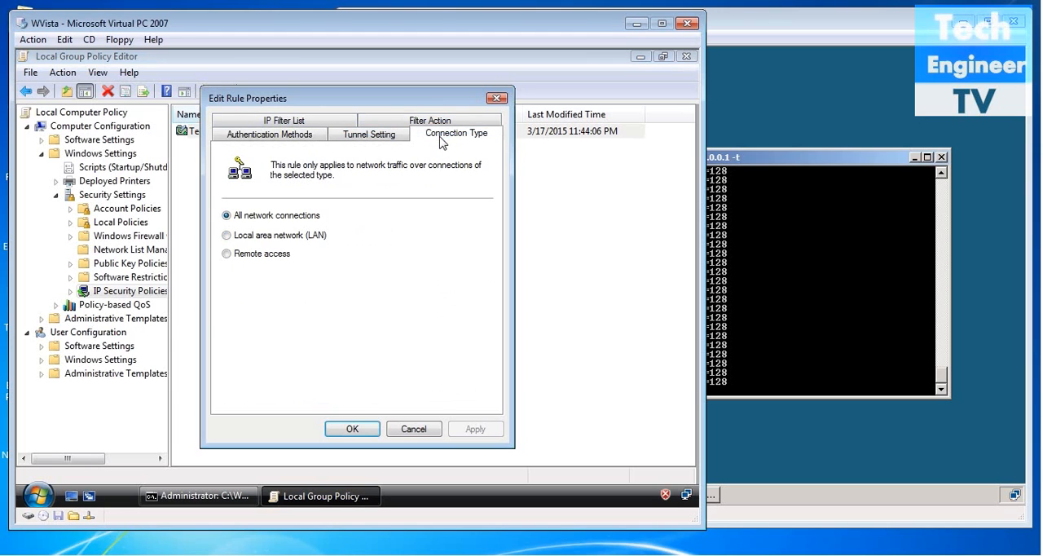
Replace the preshared key in the Vista rule's authentication method with a different key and save TechIPPolicy.
left_click(304, 136)
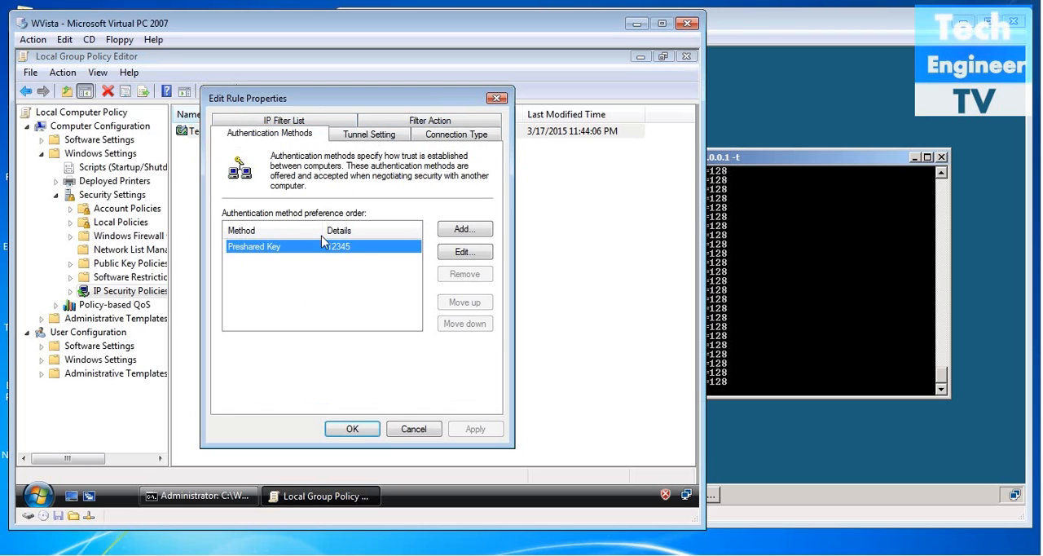
left_click(460, 253)
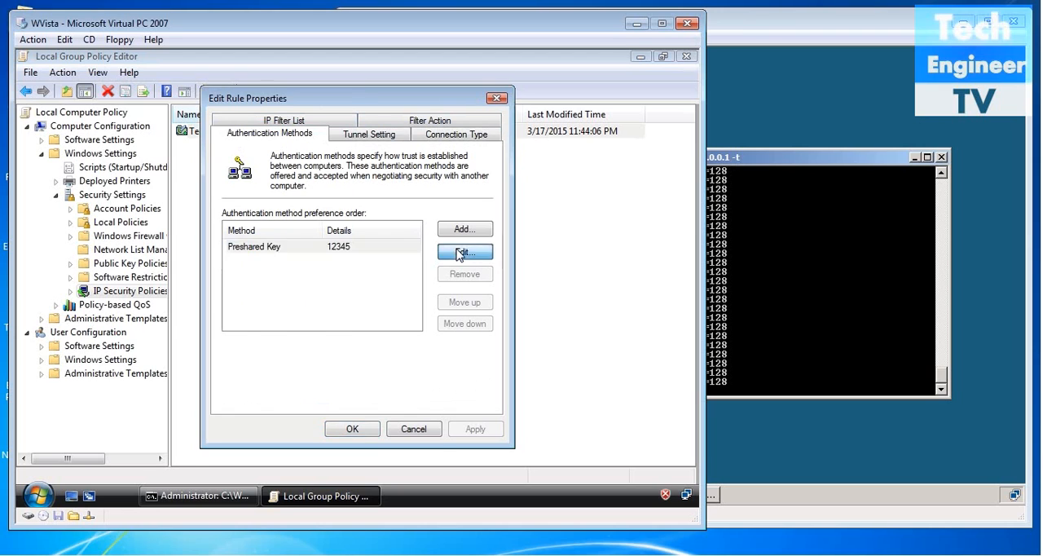
left_click_drag(378, 317, 196, 320)
key("BackSpace")
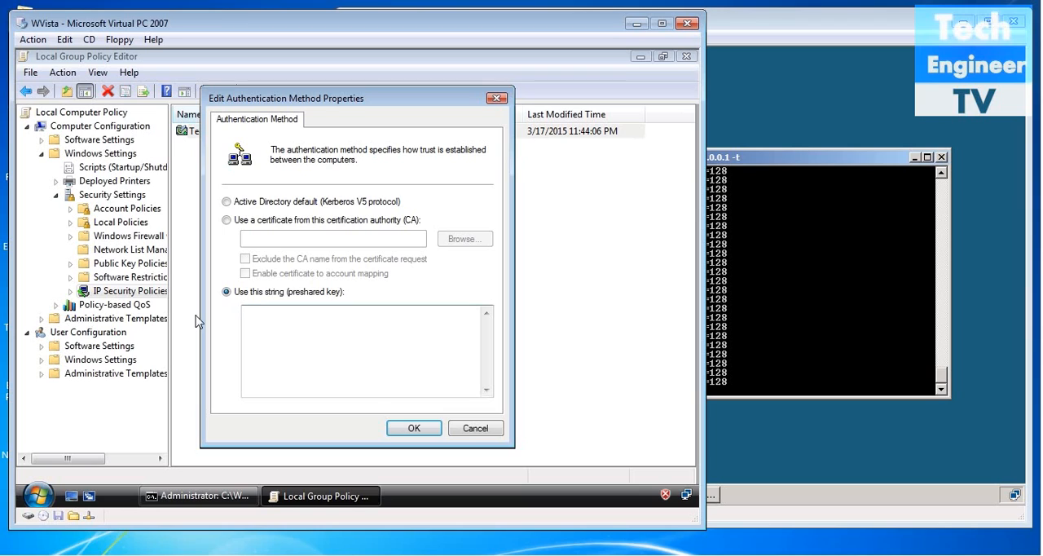
type("Tech@12")
left_click(426, 432)
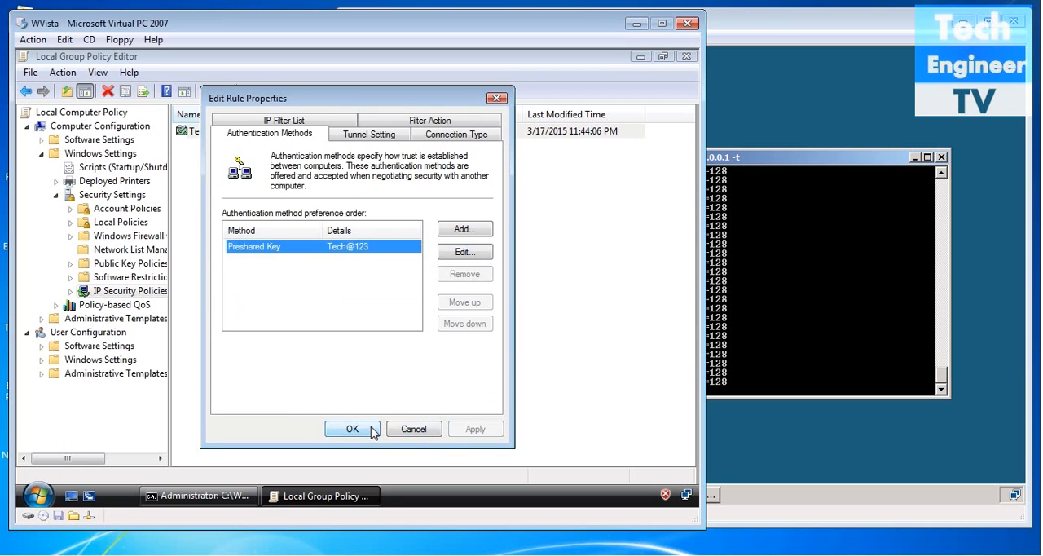
left_click(370, 429)
left_click(461, 428)
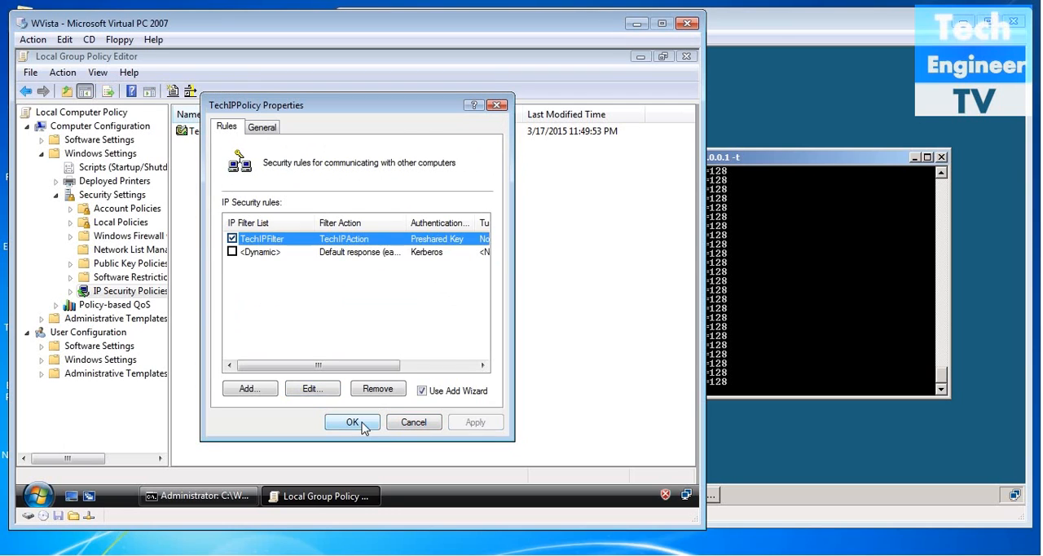
left_click(350, 422)
Check the continuous ping output on both virtual machines with the changed Vista key.
left_click(760, 333)
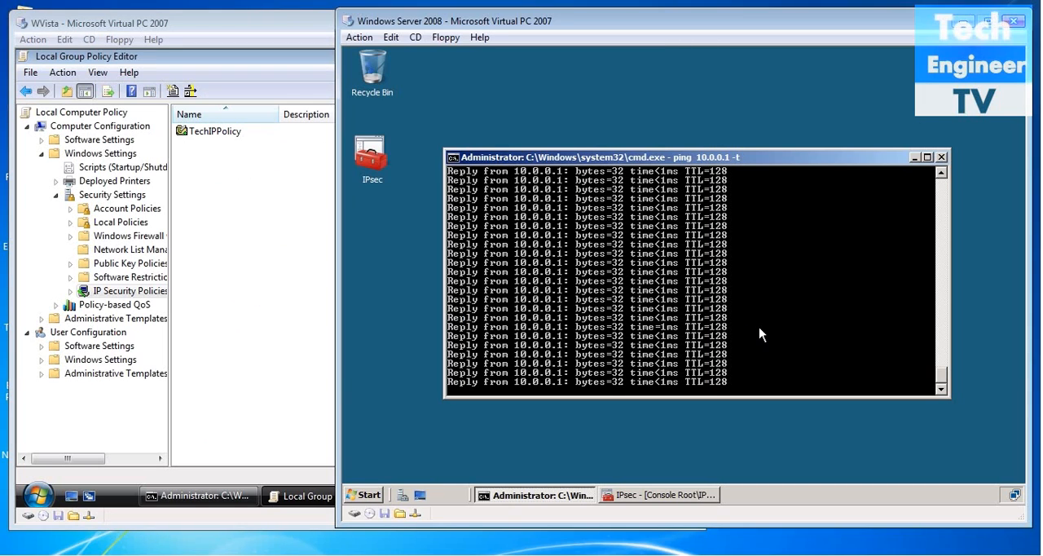
left_click(232, 496)
left_click(217, 495)
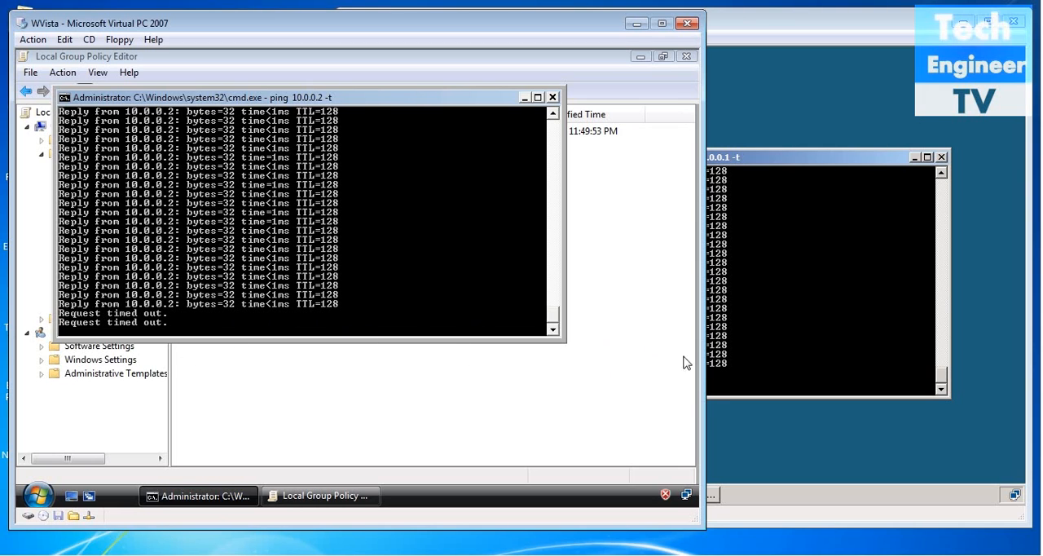
left_click(797, 382)
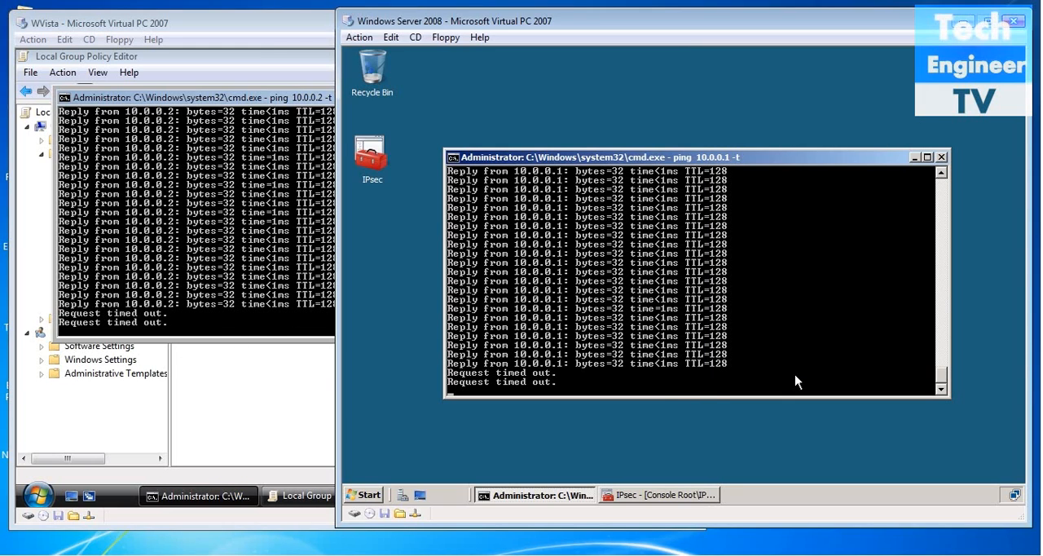
Close the IPsec console on Windows Server 2008 without saving its console settings.
left_click(688, 498)
left_click(1017, 53)
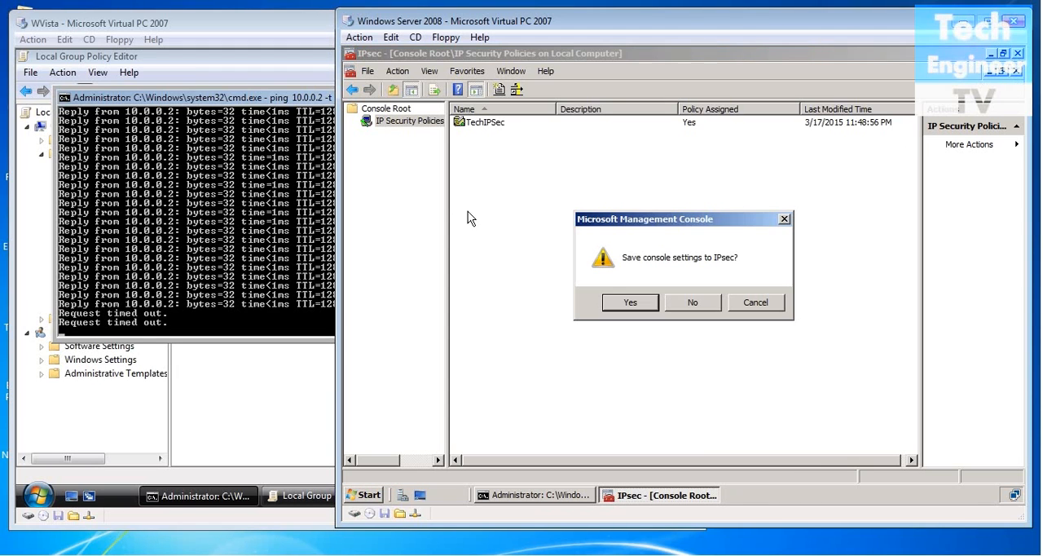
left_click(704, 310)
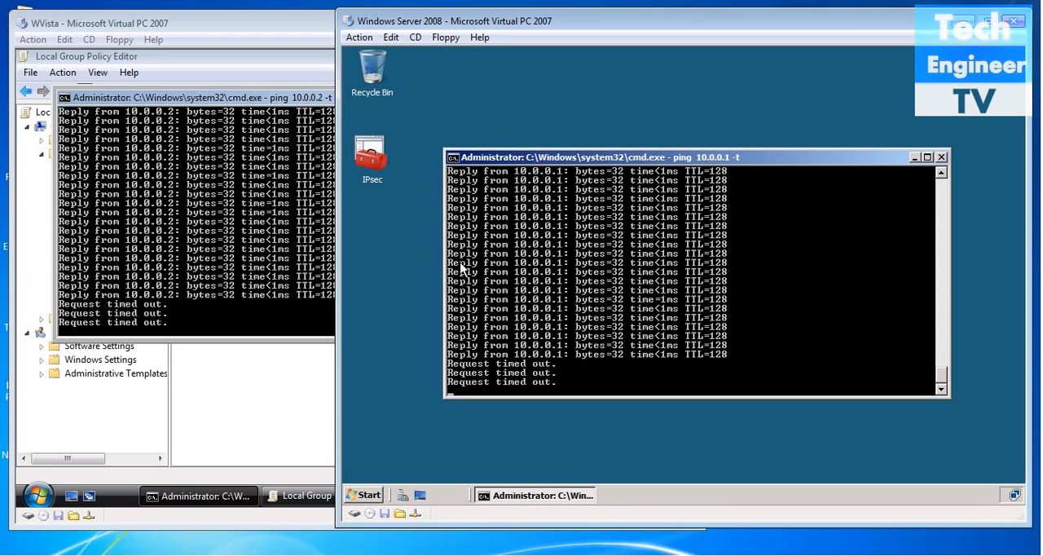
Reopen the IPsec console on Windows Server 2008 and open the authentication methods of the TechIPList rule in the TechIPSec policy.
double_click(376, 159)
double_click(522, 124)
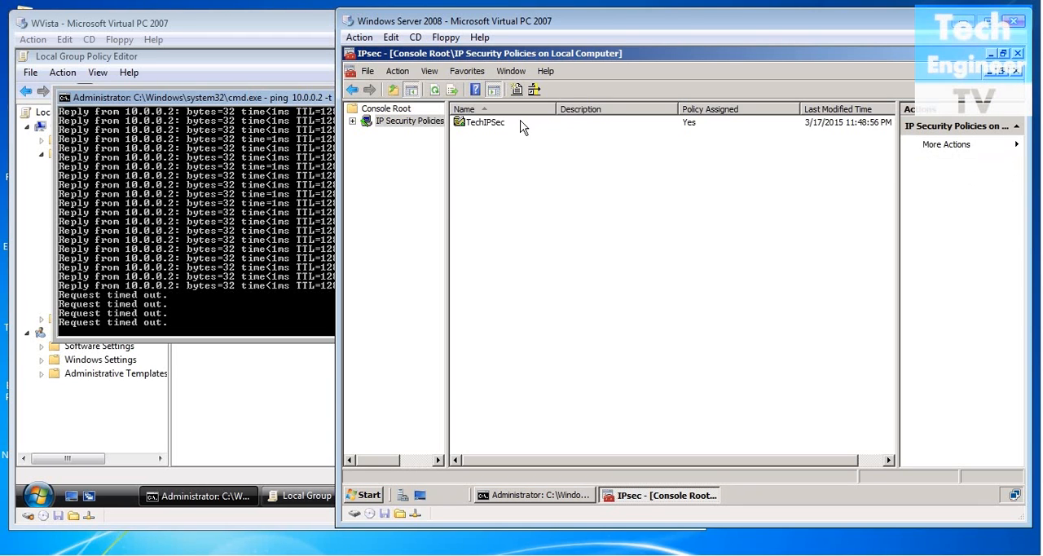
left_click(493, 128)
right_click(493, 129)
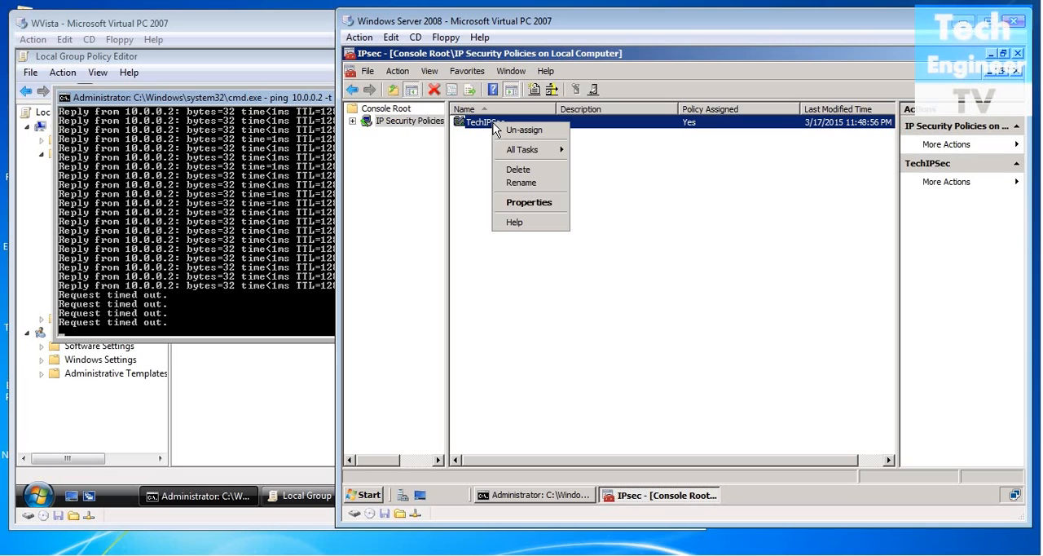
left_click(510, 203)
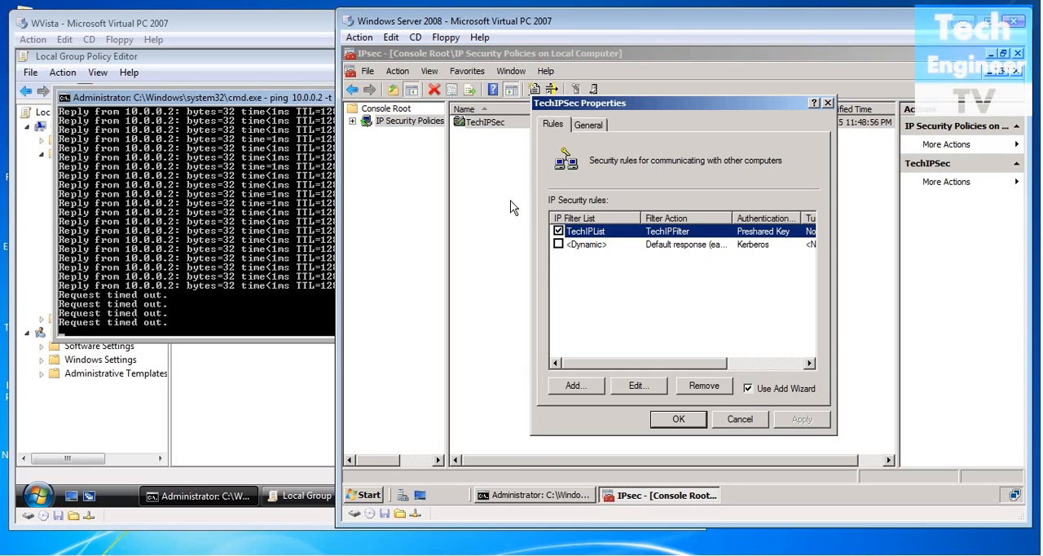
left_click(638, 386)
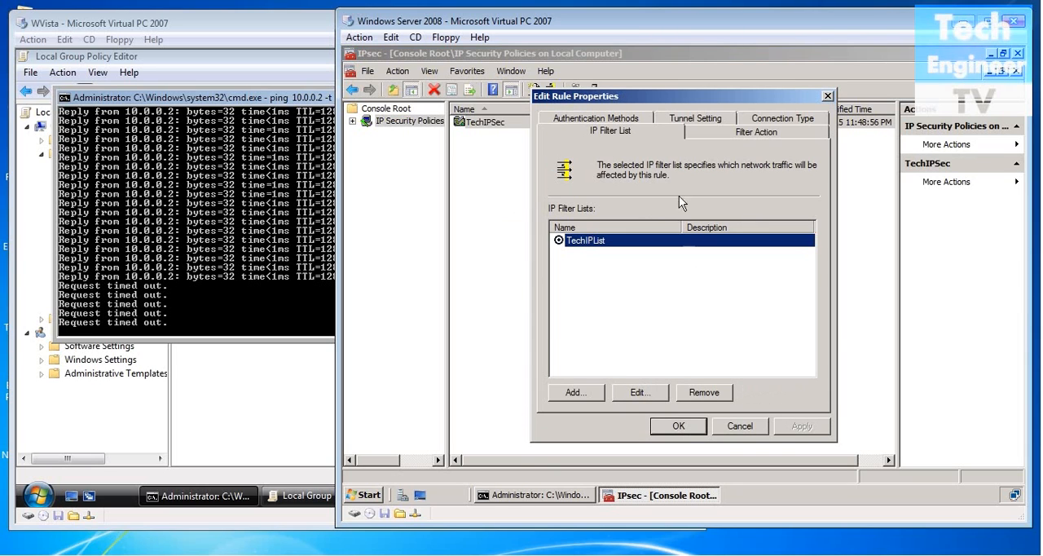
left_click(620, 120)
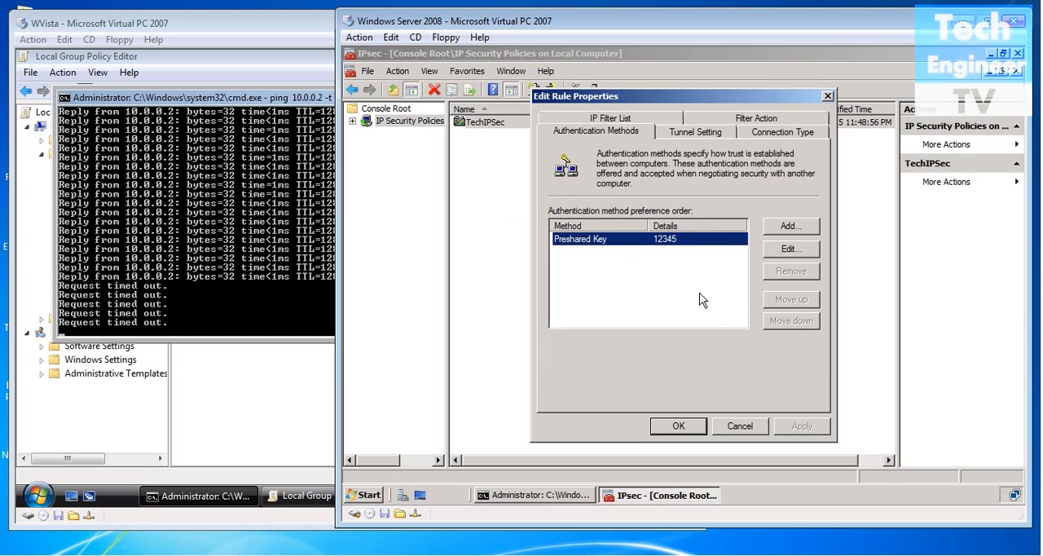
Replace the preshared key in the server rule's authentication method with the same key as on Vista.
left_click(785, 251)
left_click_drag(680, 314, 544, 317)
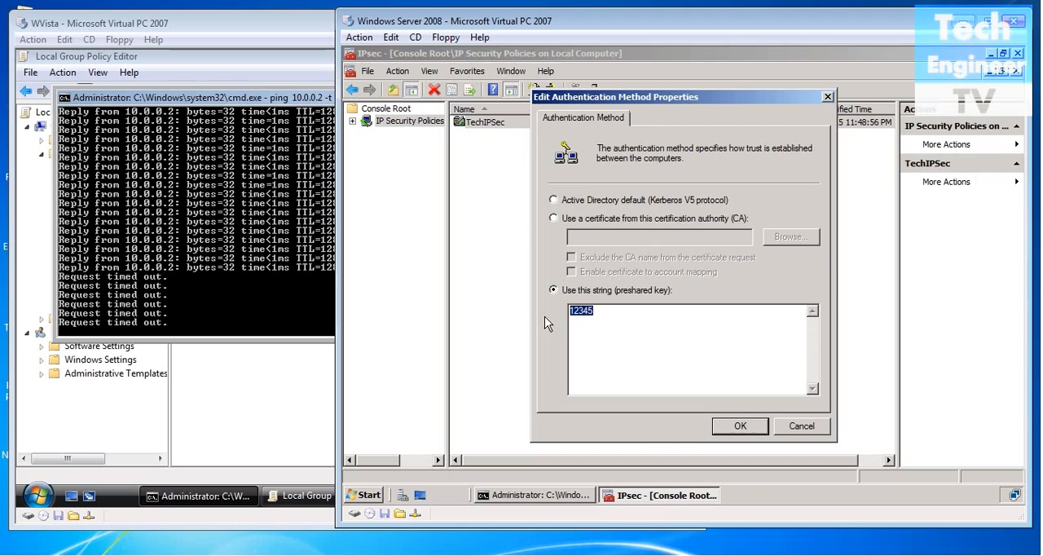
key("BackSpace")
type("Tech@123")
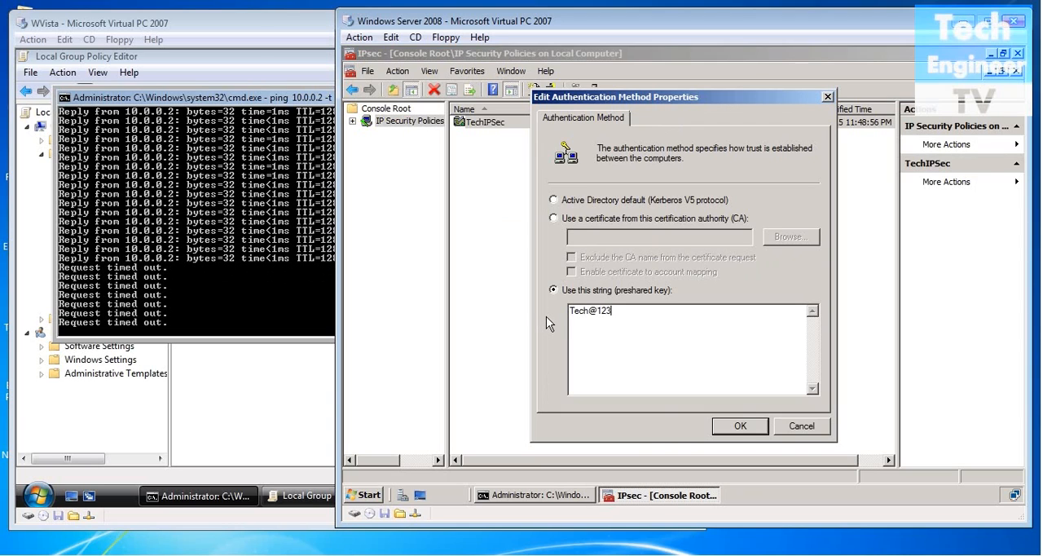
left_click(740, 426)
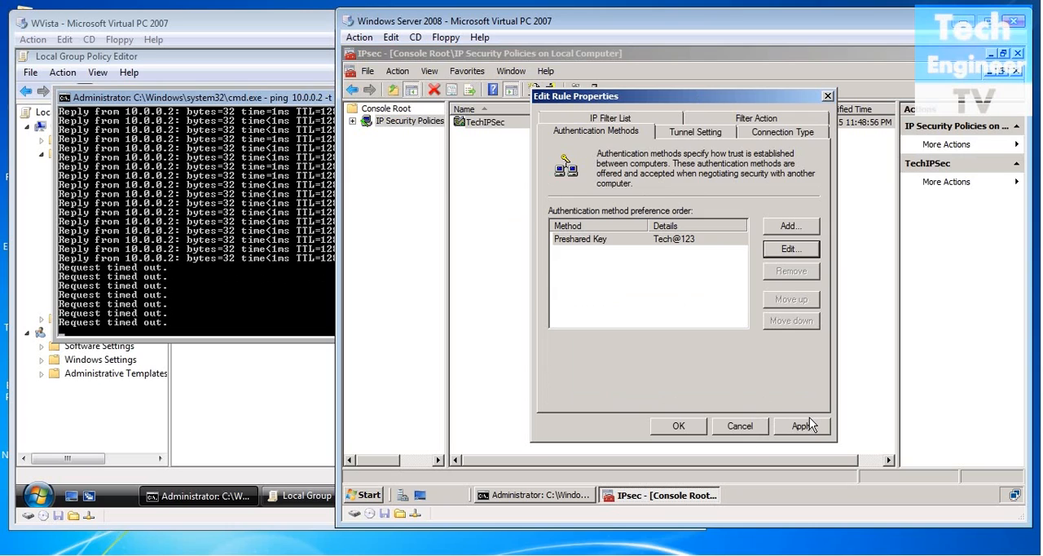
Apply the changes to the rule and the TechIPSec policy, and close the IPsec console without saving its console settings.
left_click(779, 430)
left_click(694, 424)
left_click(800, 426)
left_click(674, 424)
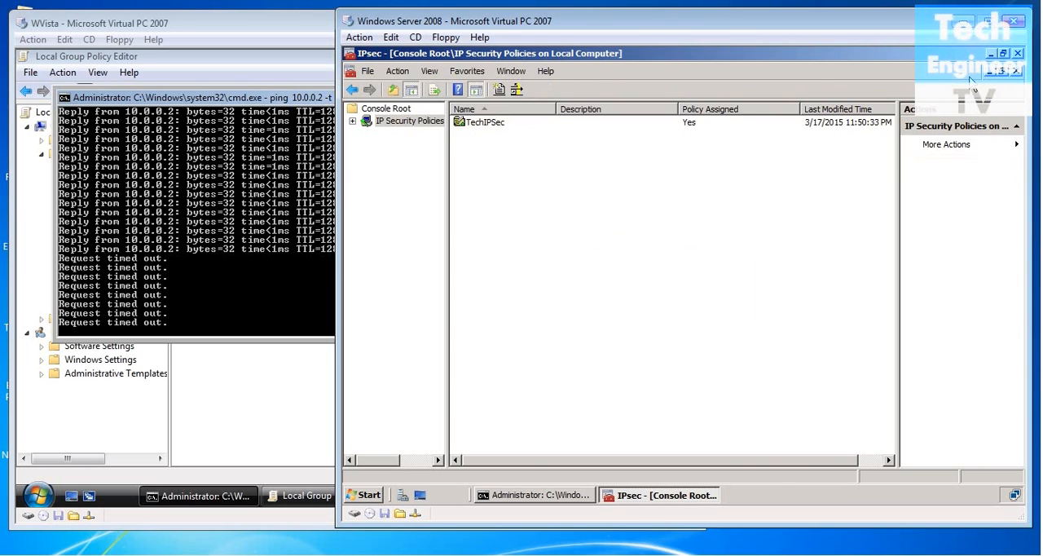
left_click(1018, 53)
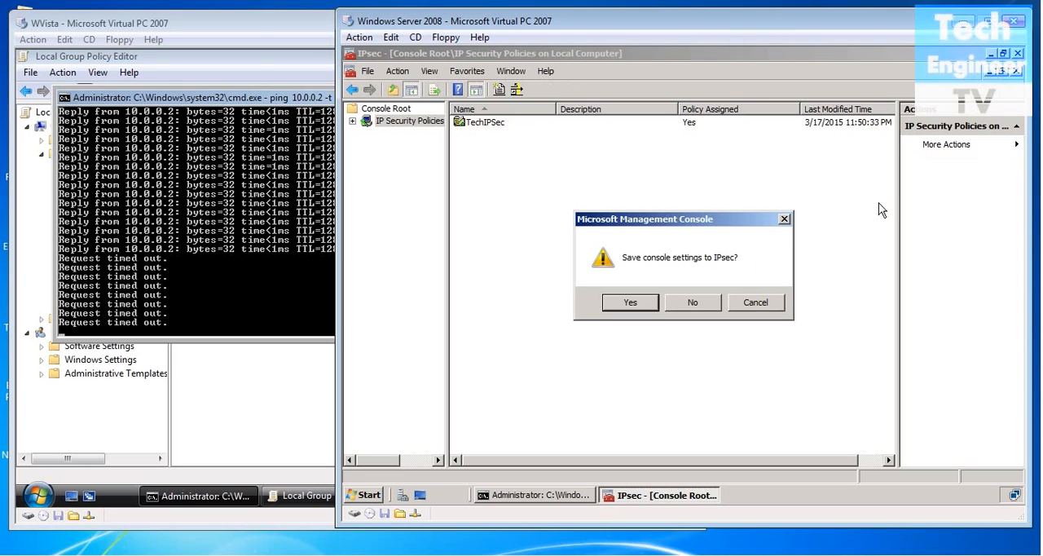
left_click(676, 304)
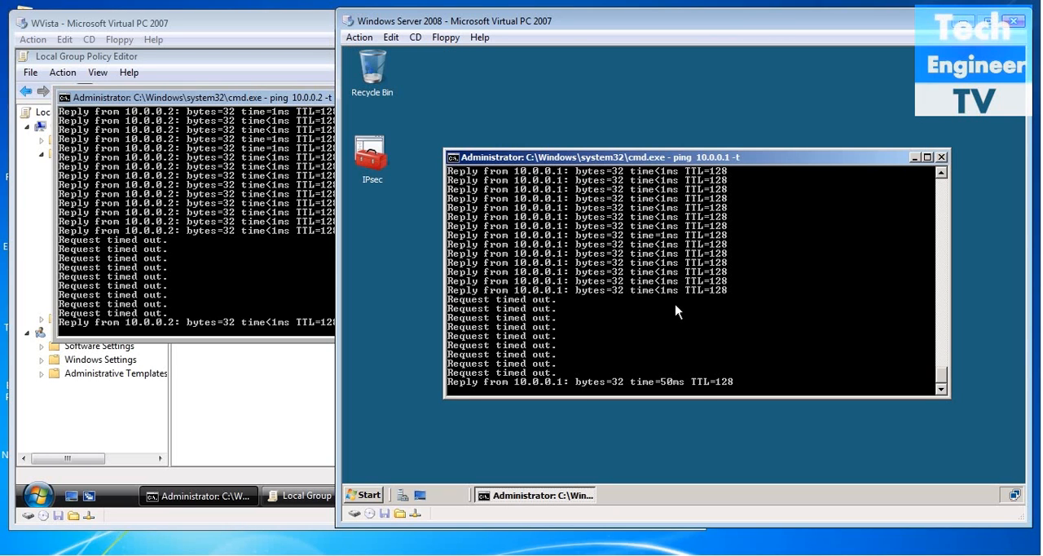